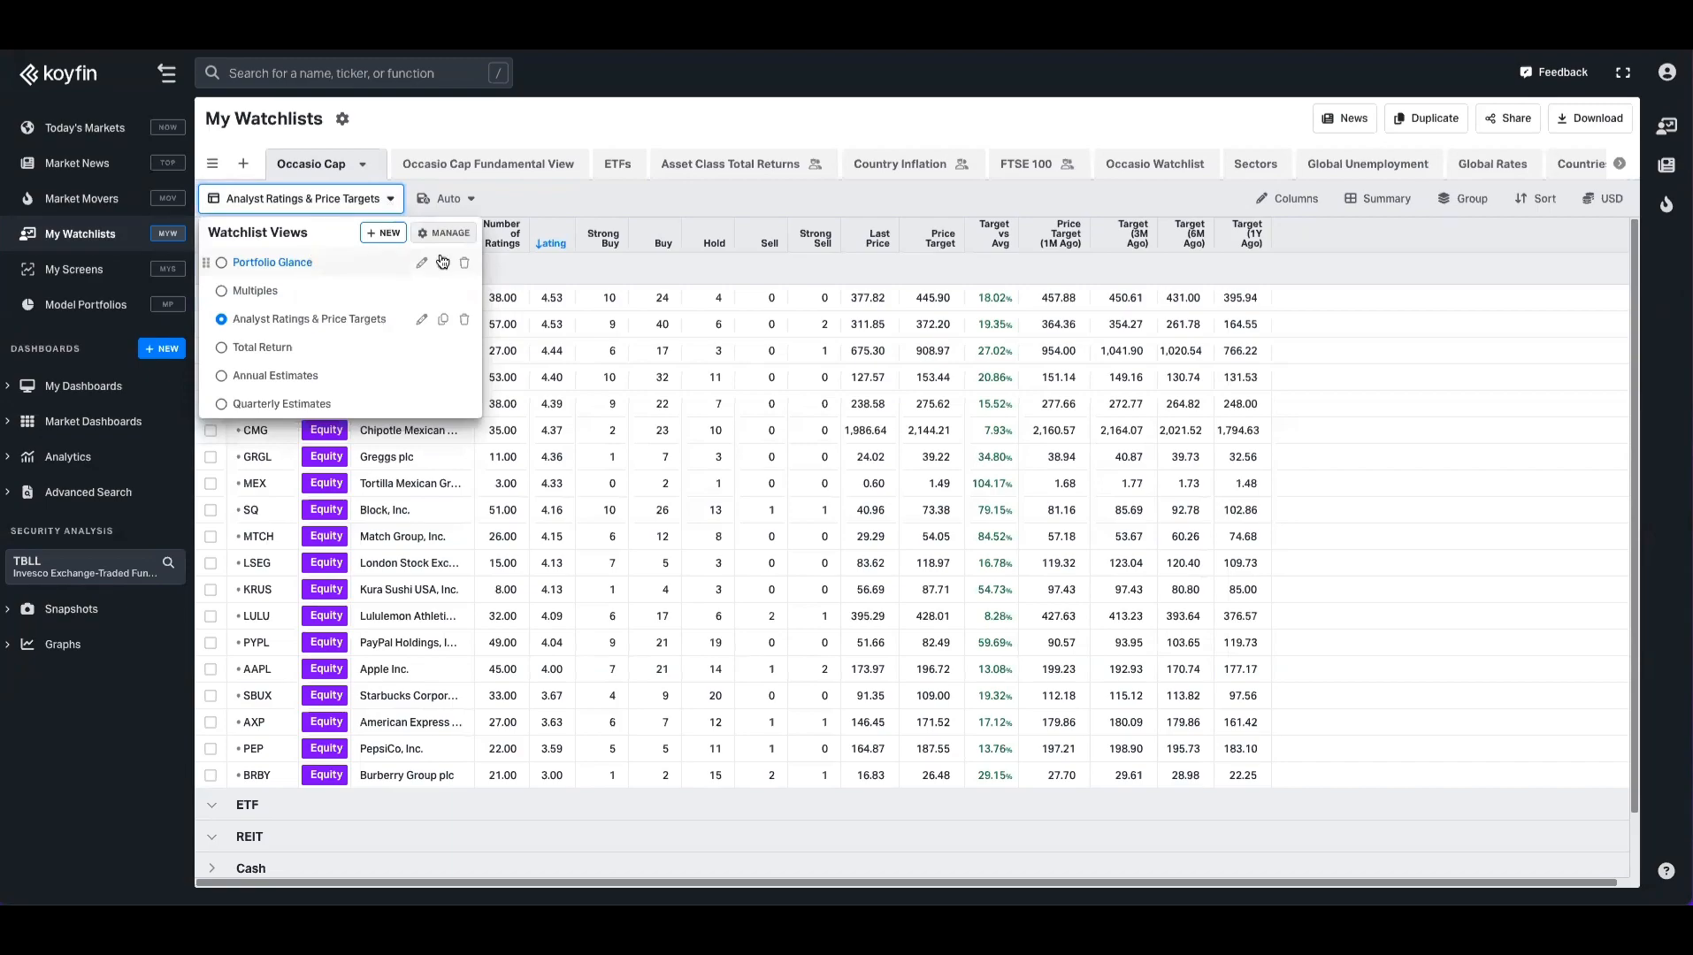
Step: Dismiss the watchlist views dropdown, leaving Occasio Cap's Analyst Ratings & Price Targets table visible
{"action": "left_click", "coordinate": [555, 206]}
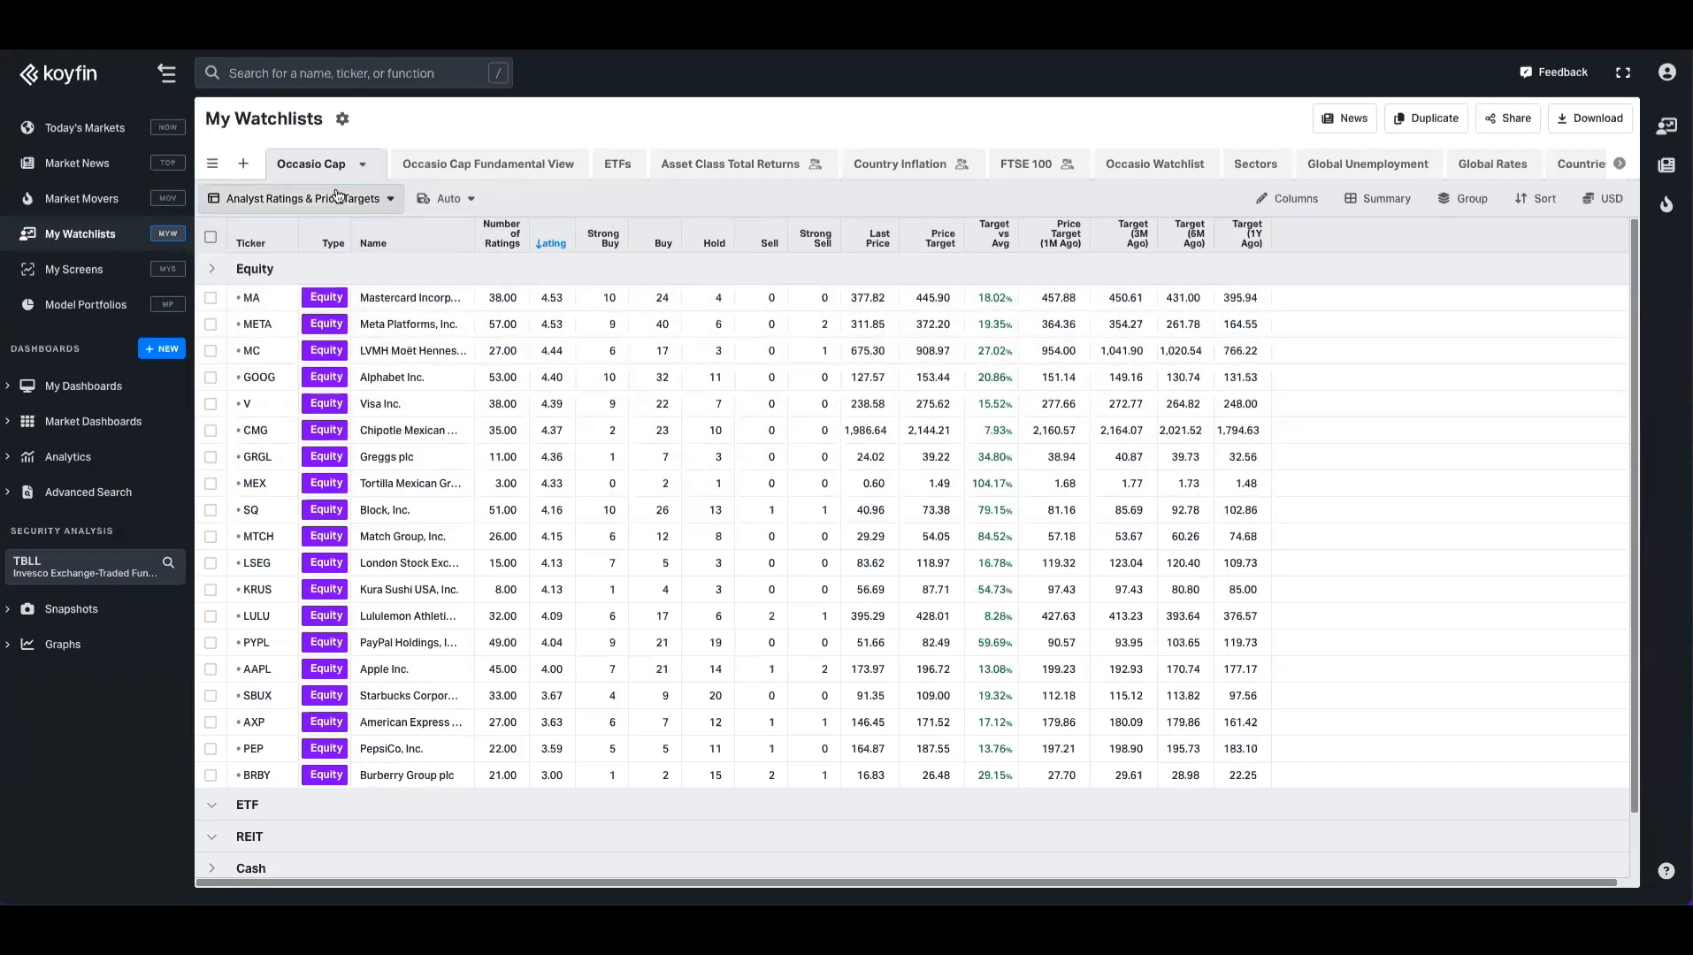
{"action": "left_click", "coordinate": [393, 200]}
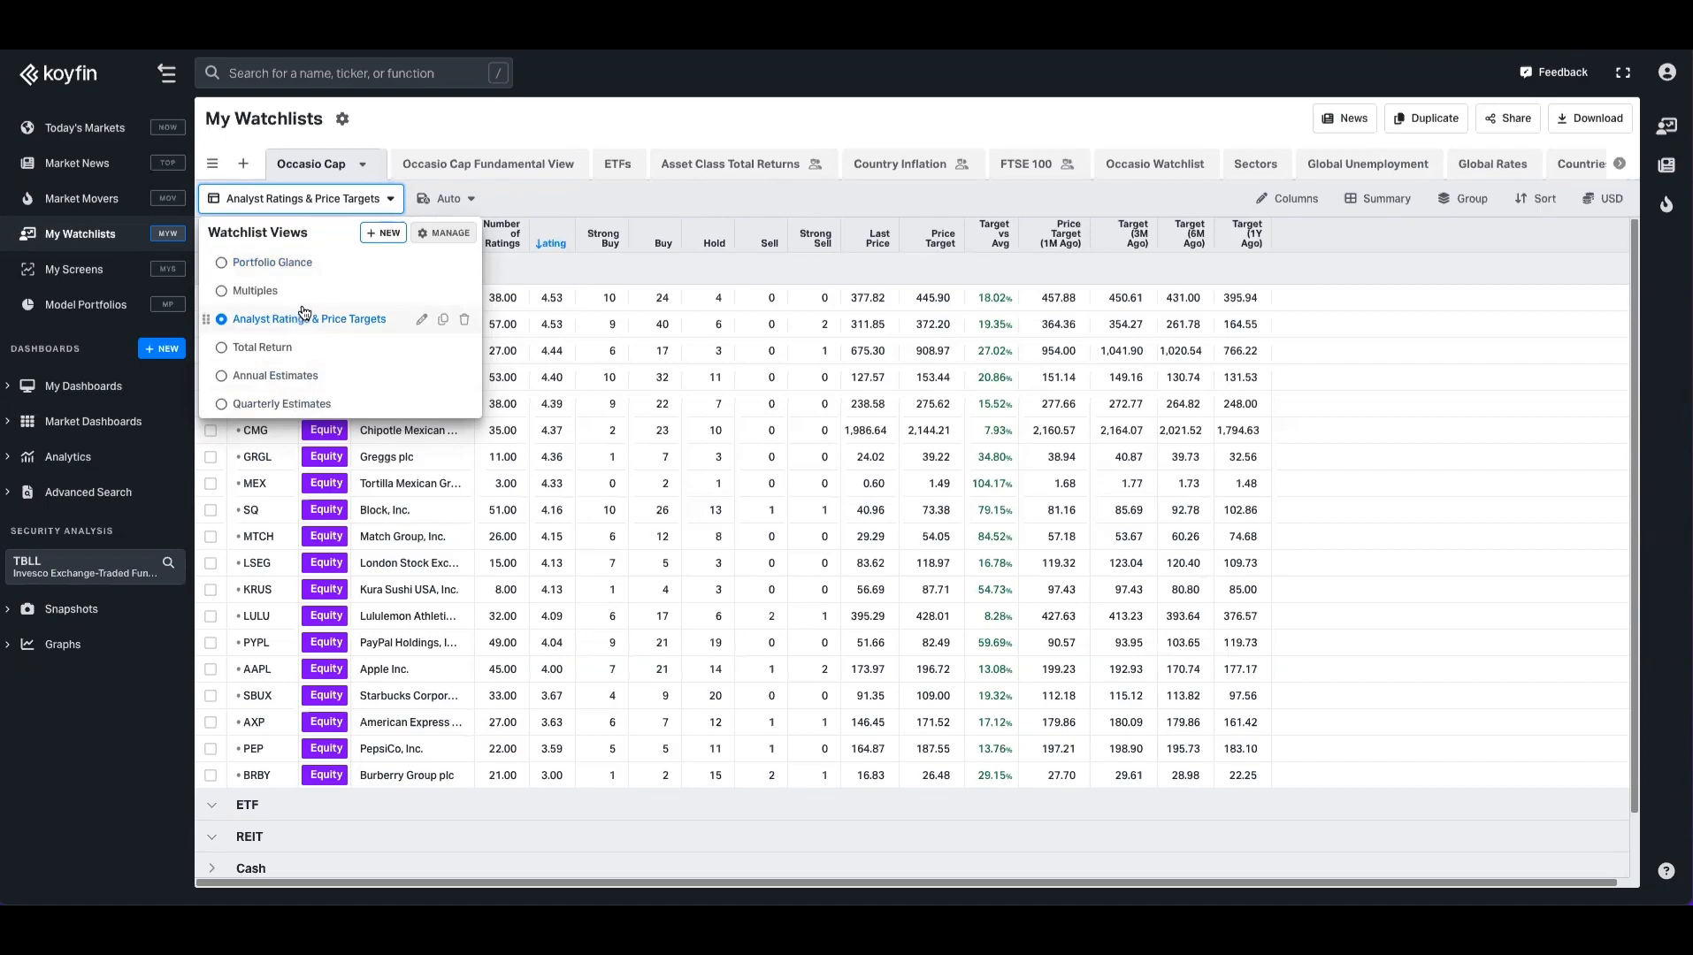
{"action": "left_click", "coordinate": [582, 210]}
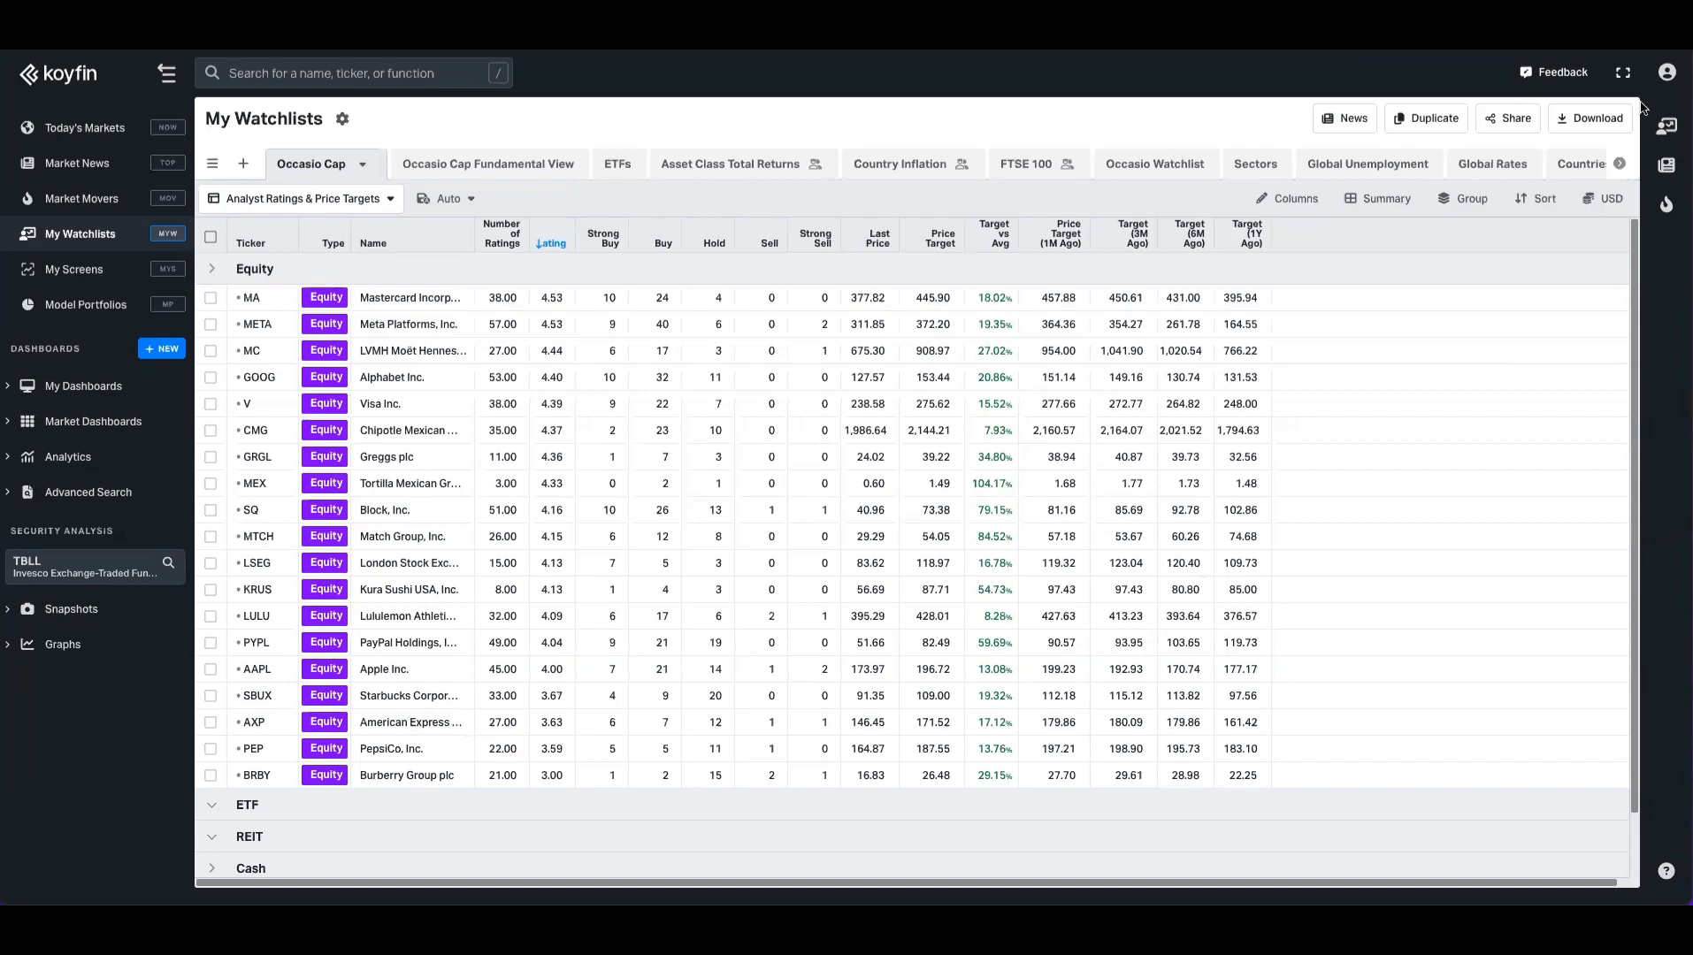
{"action": "left_click", "coordinate": [1503, 120]}
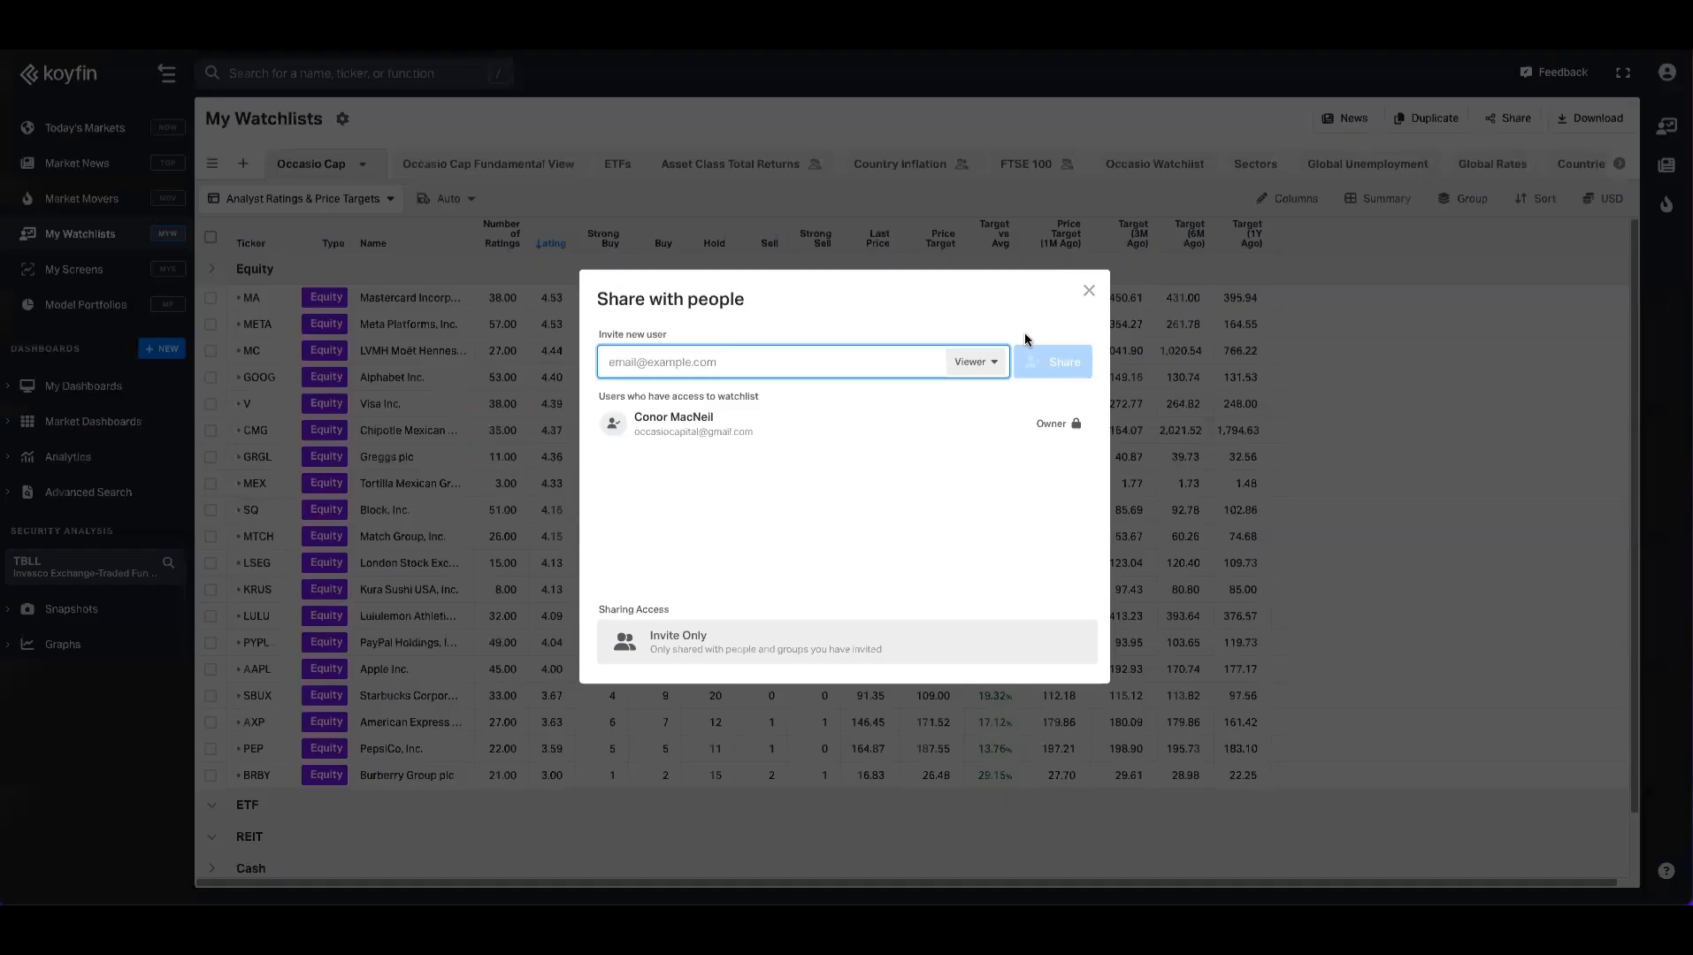
{"action": "left_click", "coordinate": [1089, 290]}
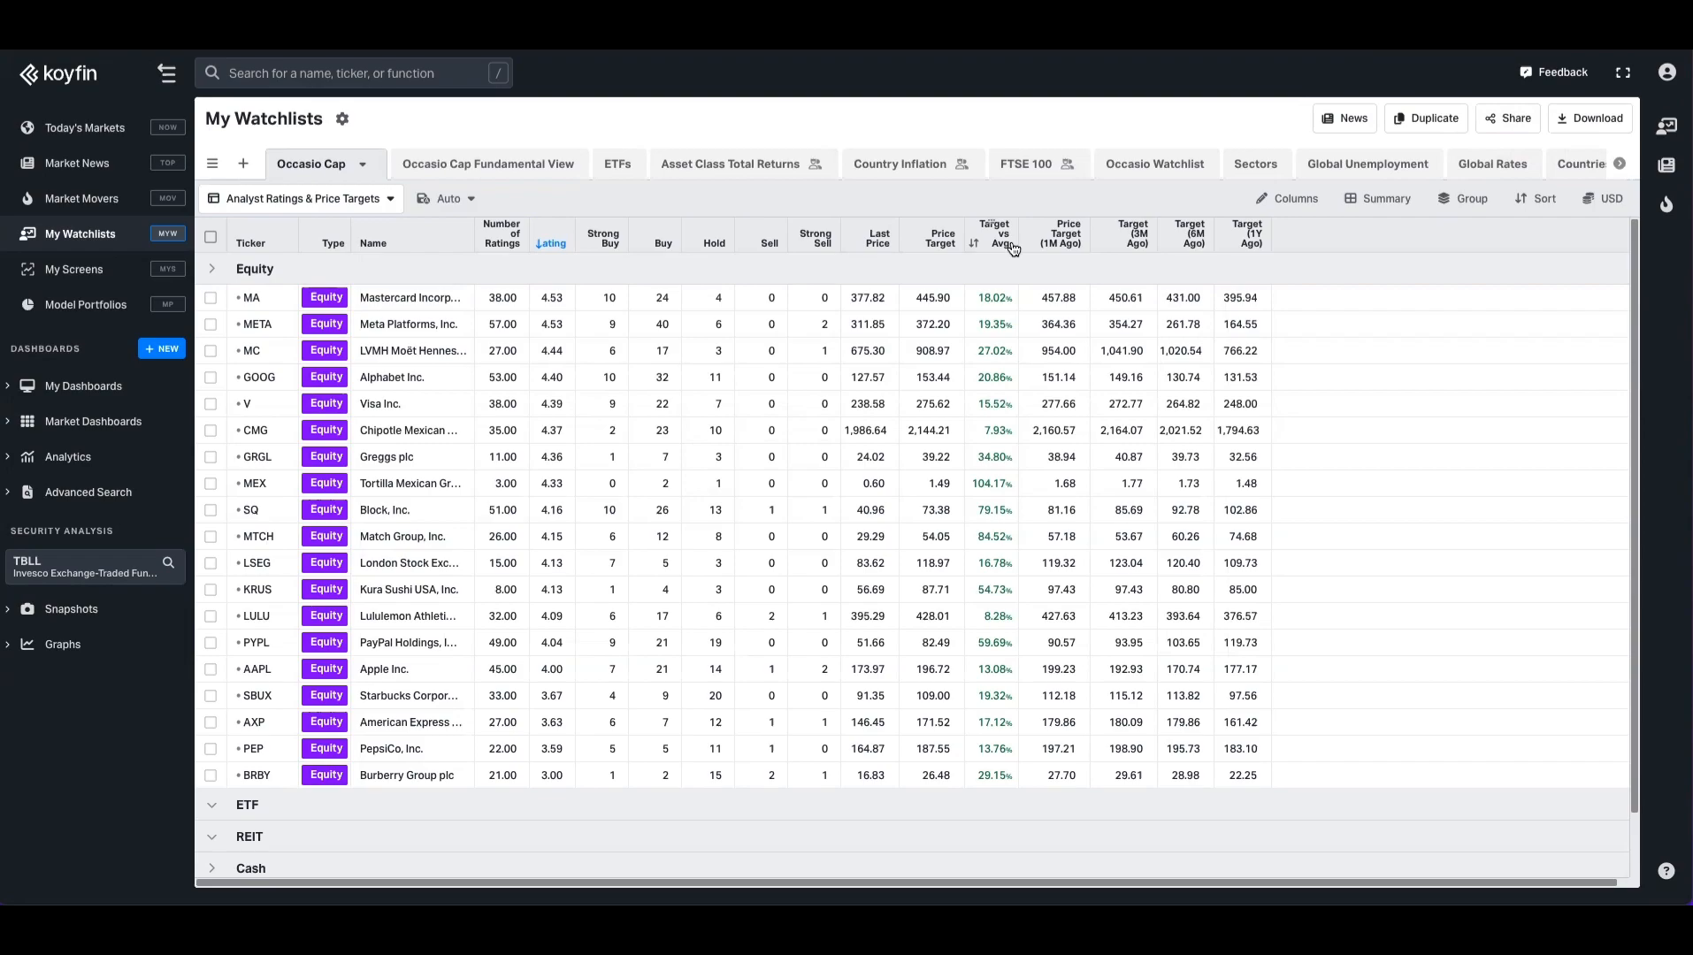
Step: Create a blank watchlist from scratch and name it 'Test'
{"action": "left_click", "coordinate": [391, 202]}
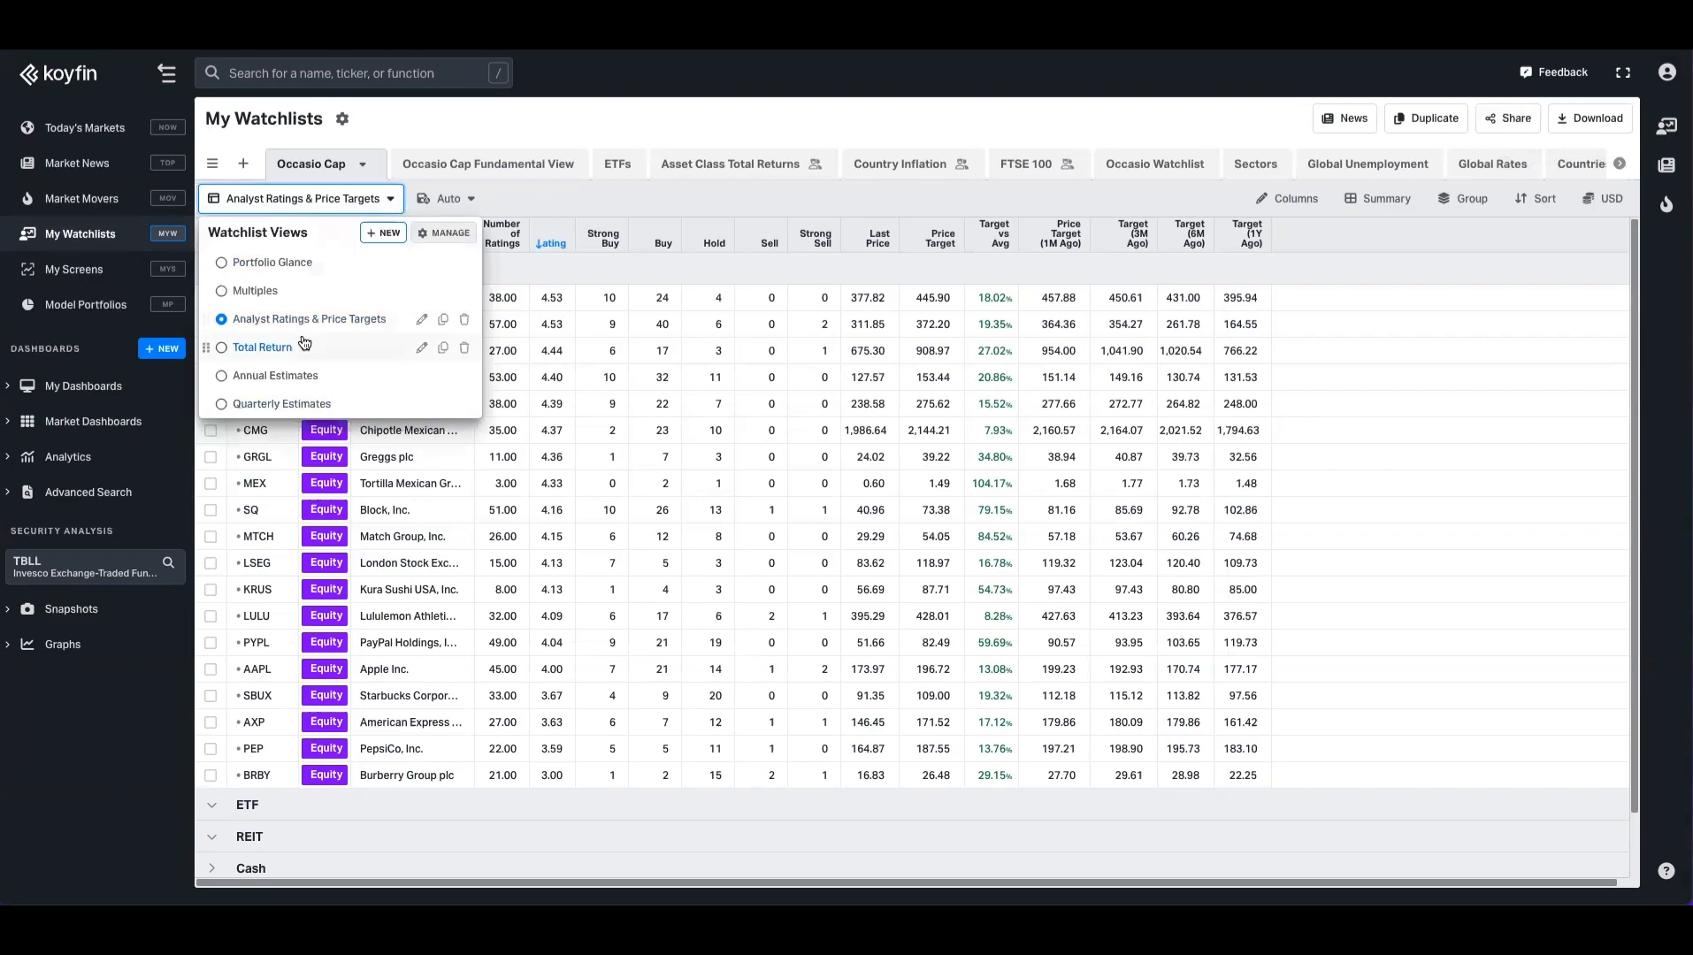
{"action": "left_click", "coordinate": [668, 198]}
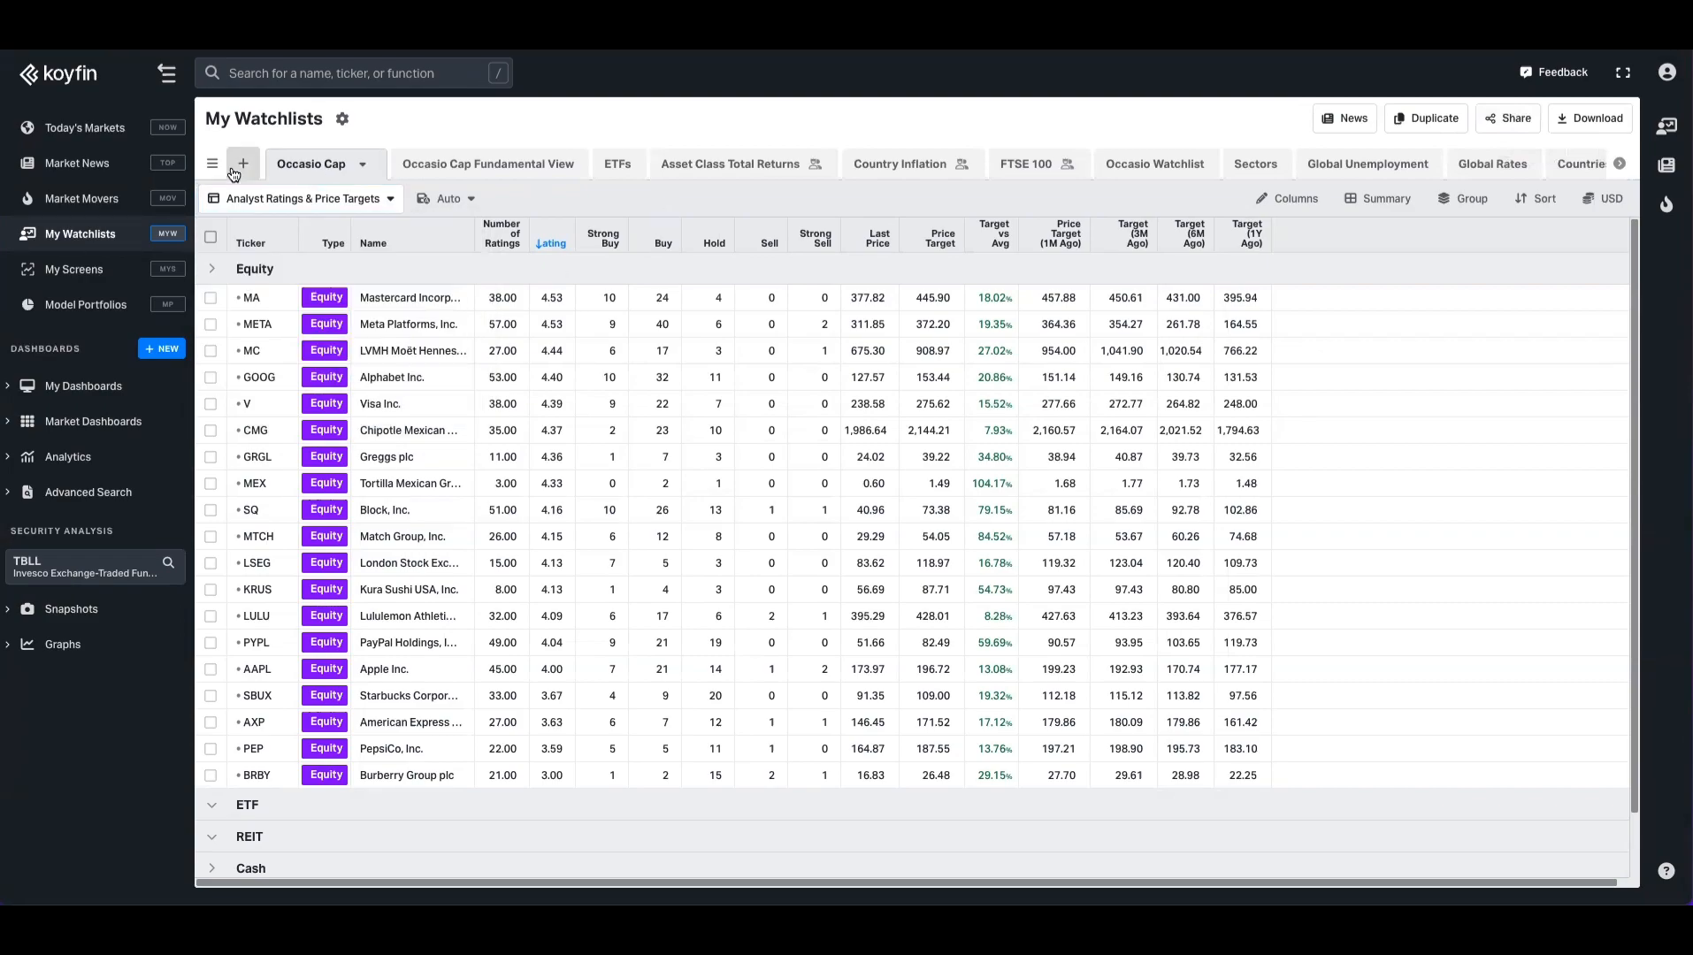
{"action": "left_click", "coordinate": [244, 164]}
{"action": "left_click", "coordinate": [559, 377]}
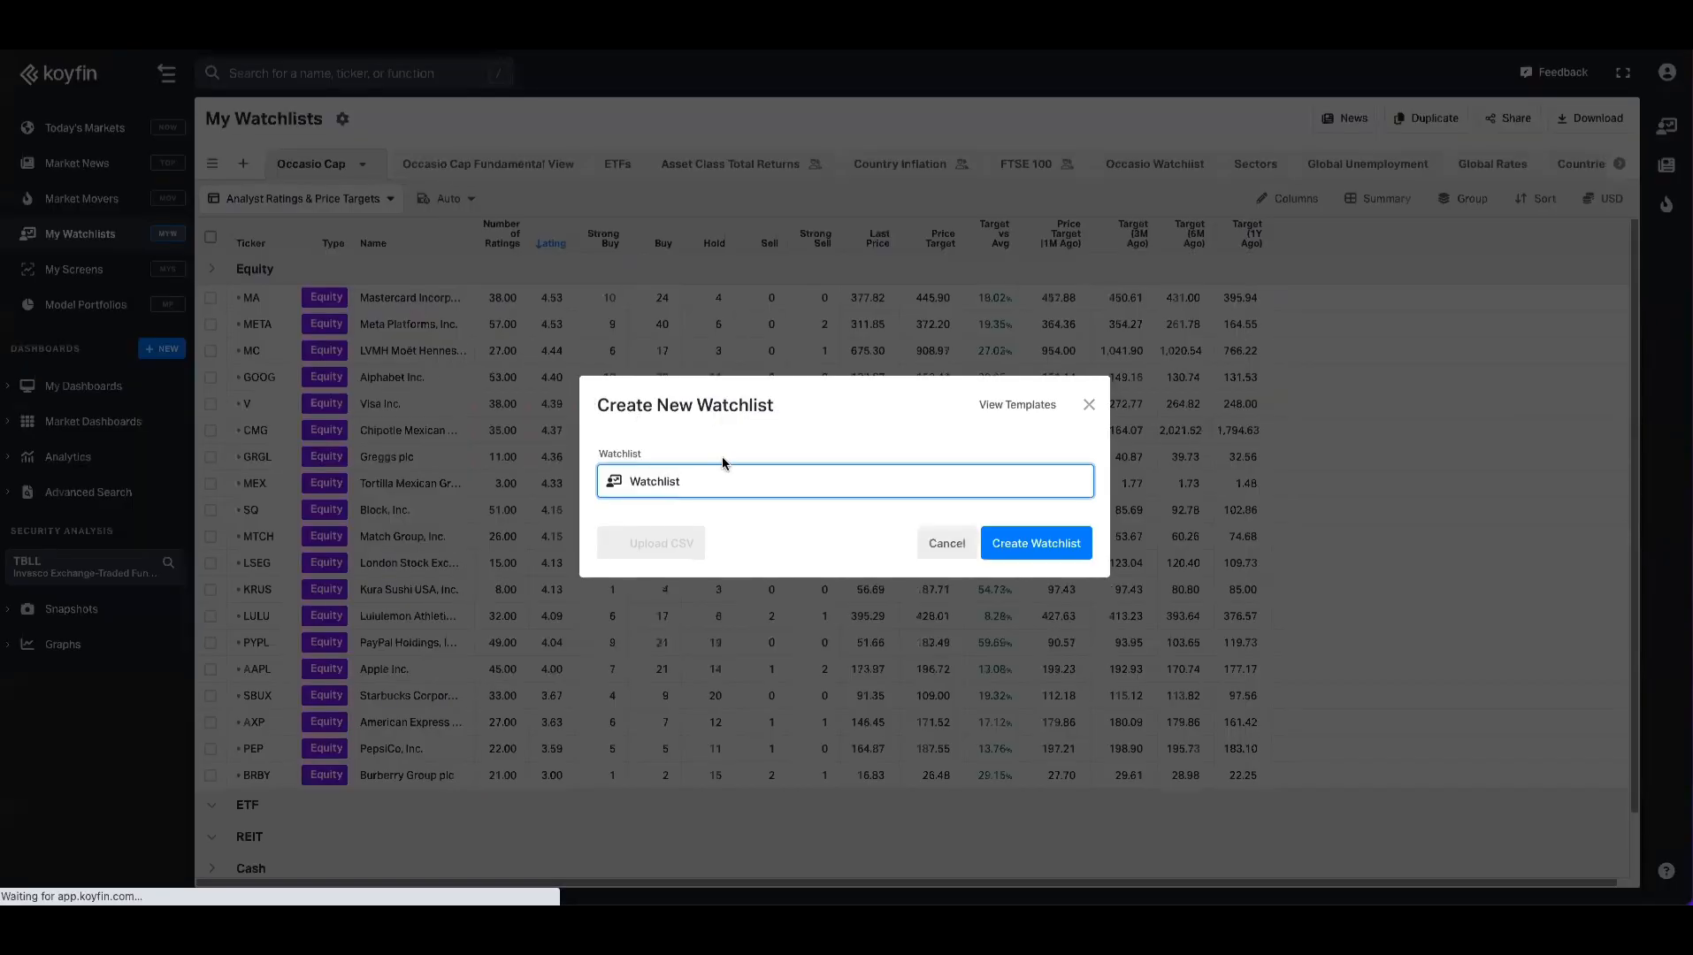
{"action": "key", "text": "ctrl+a"}
{"action": "type", "text": "Test"}
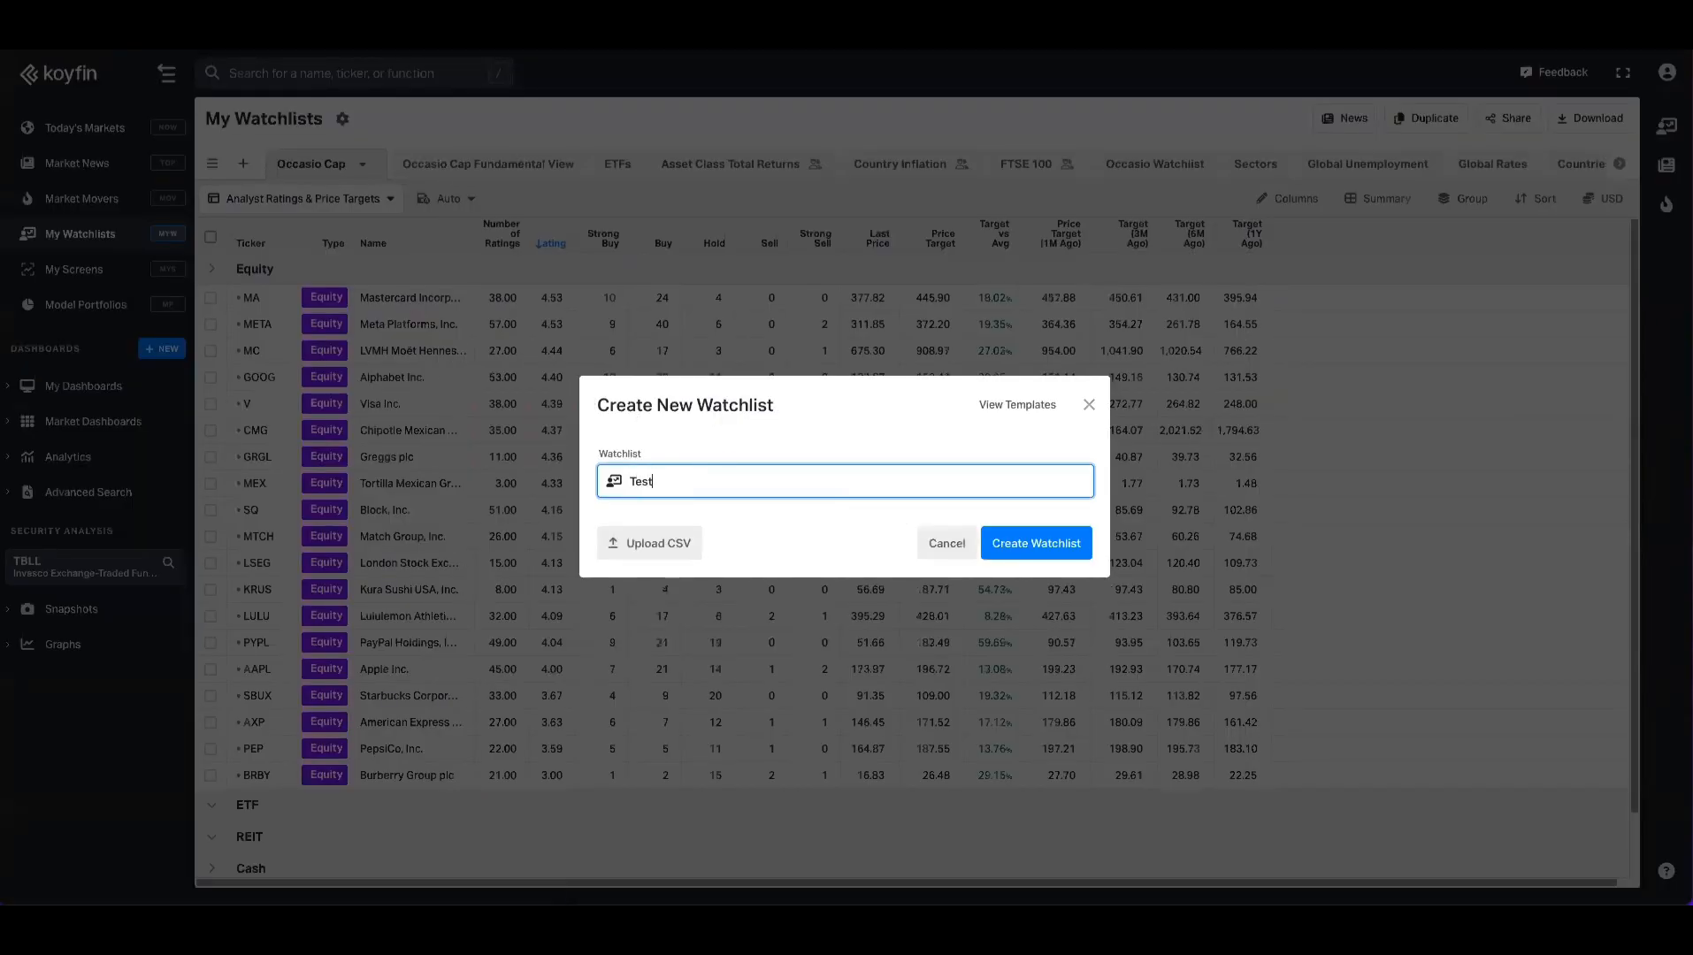
{"action": "key", "text": "Return"}
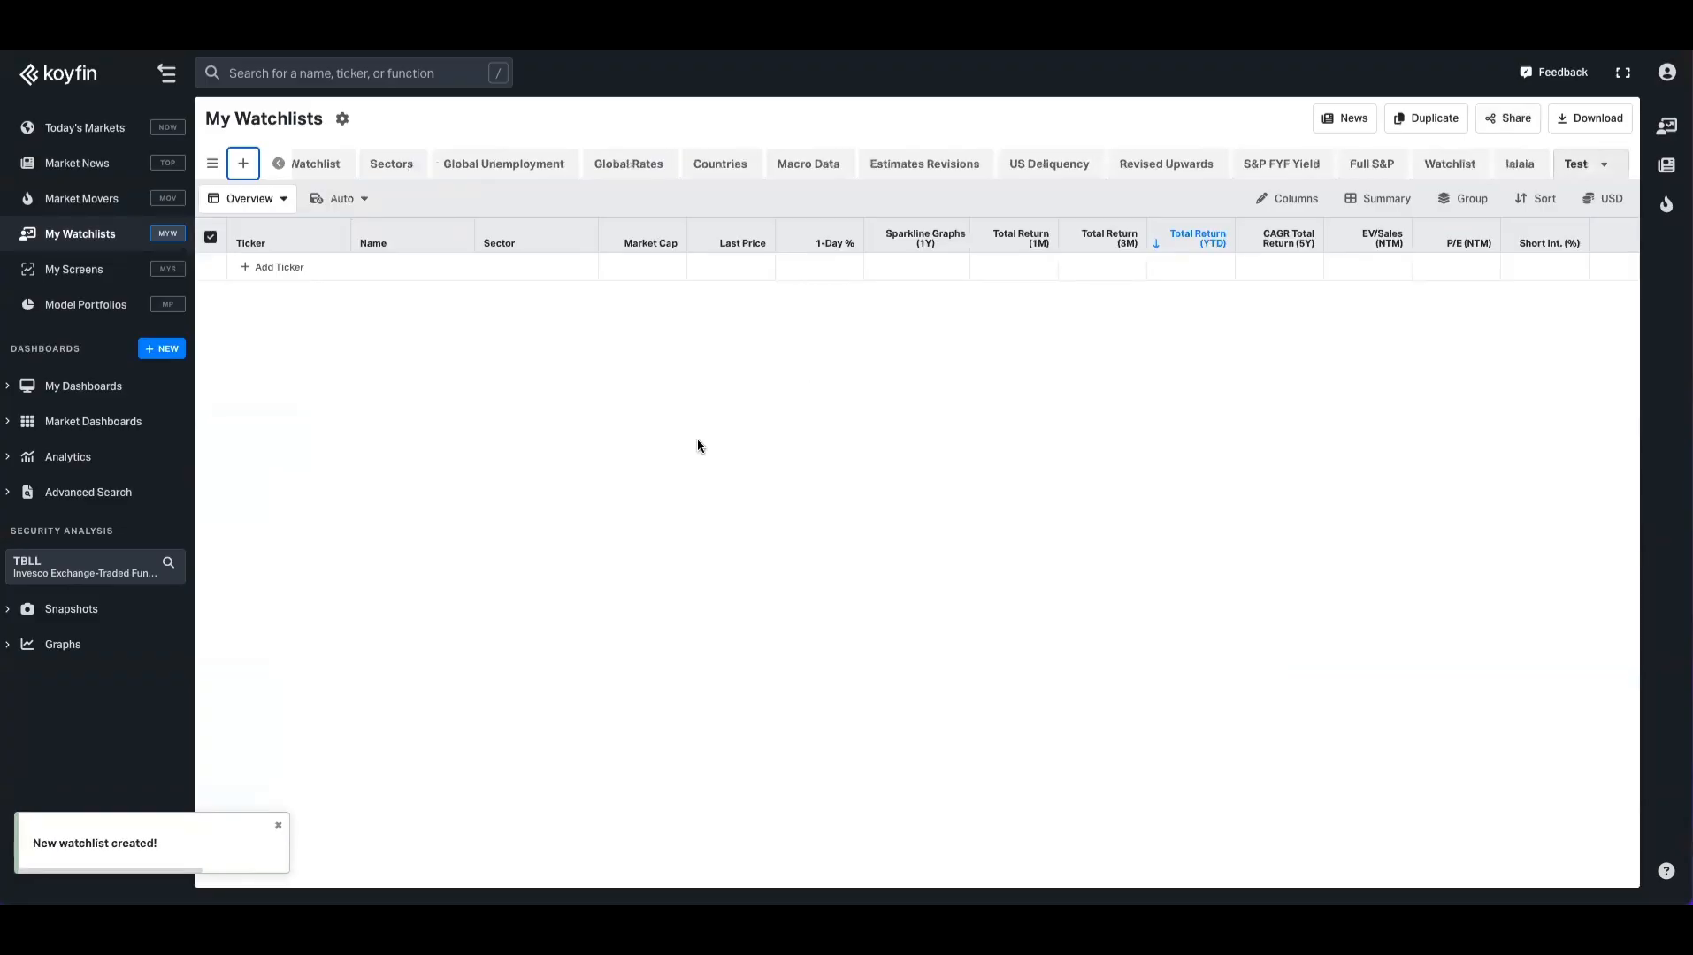
Step: From the Test watchlist's Overview views list, begin a new table view, default-named Table View (1)
{"action": "left_click", "coordinate": [284, 199]}
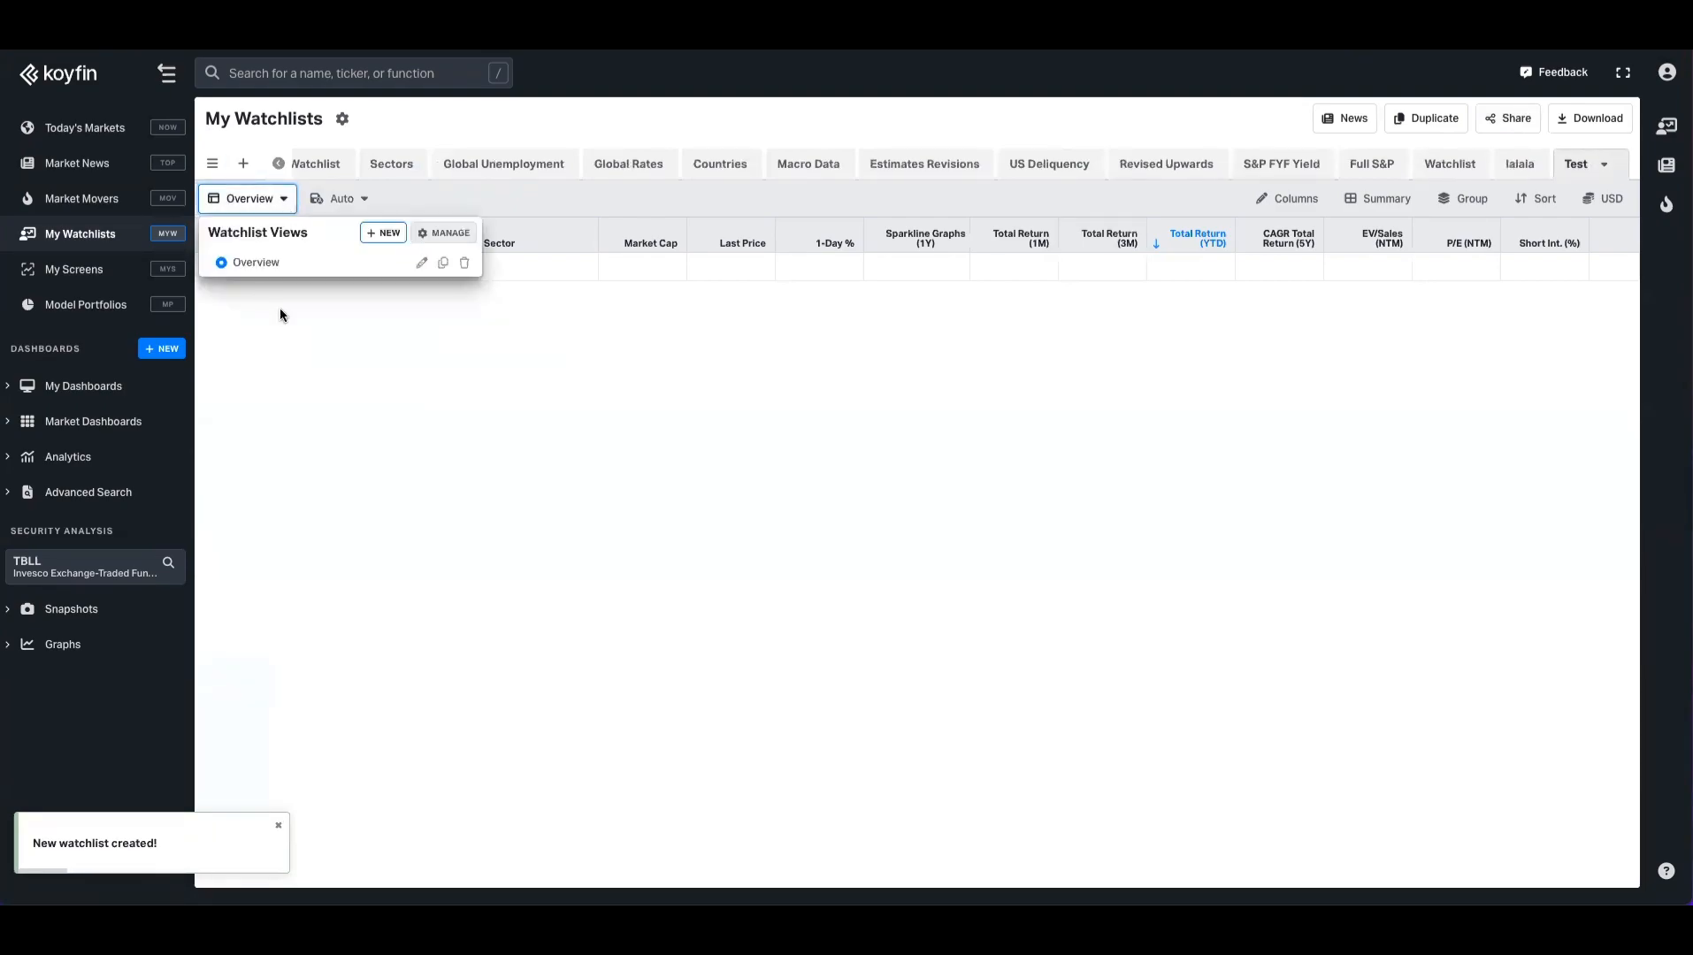
{"action": "left_click", "coordinate": [451, 345]}
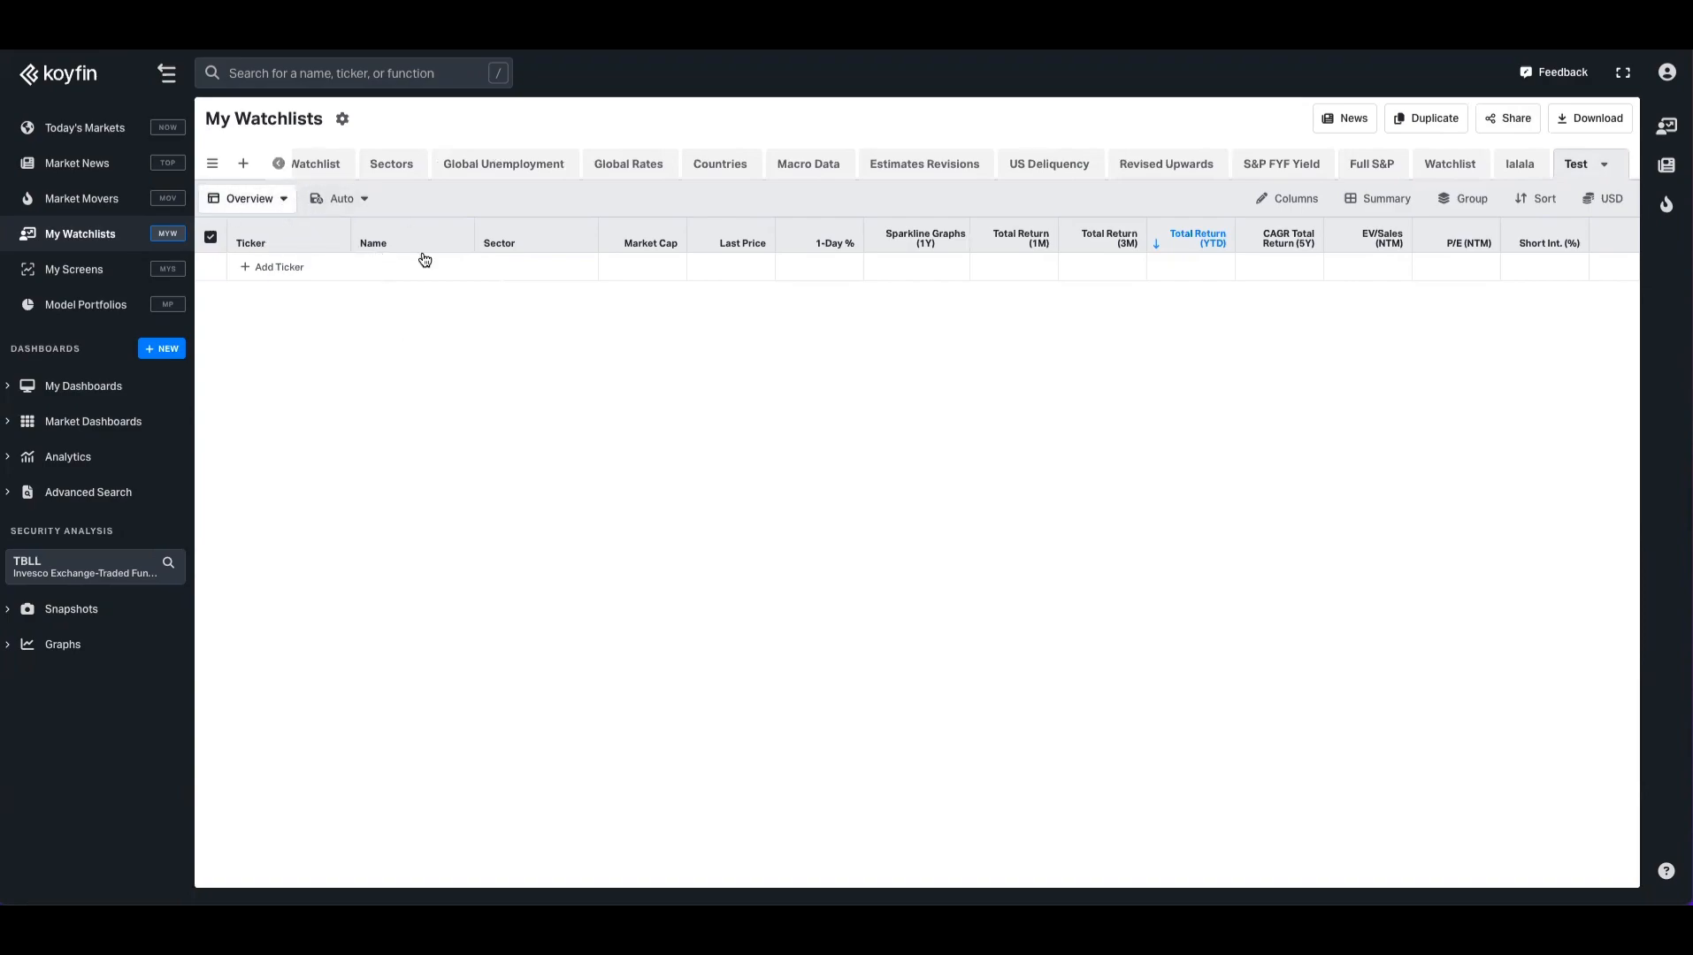
{"action": "left_click", "coordinate": [283, 200]}
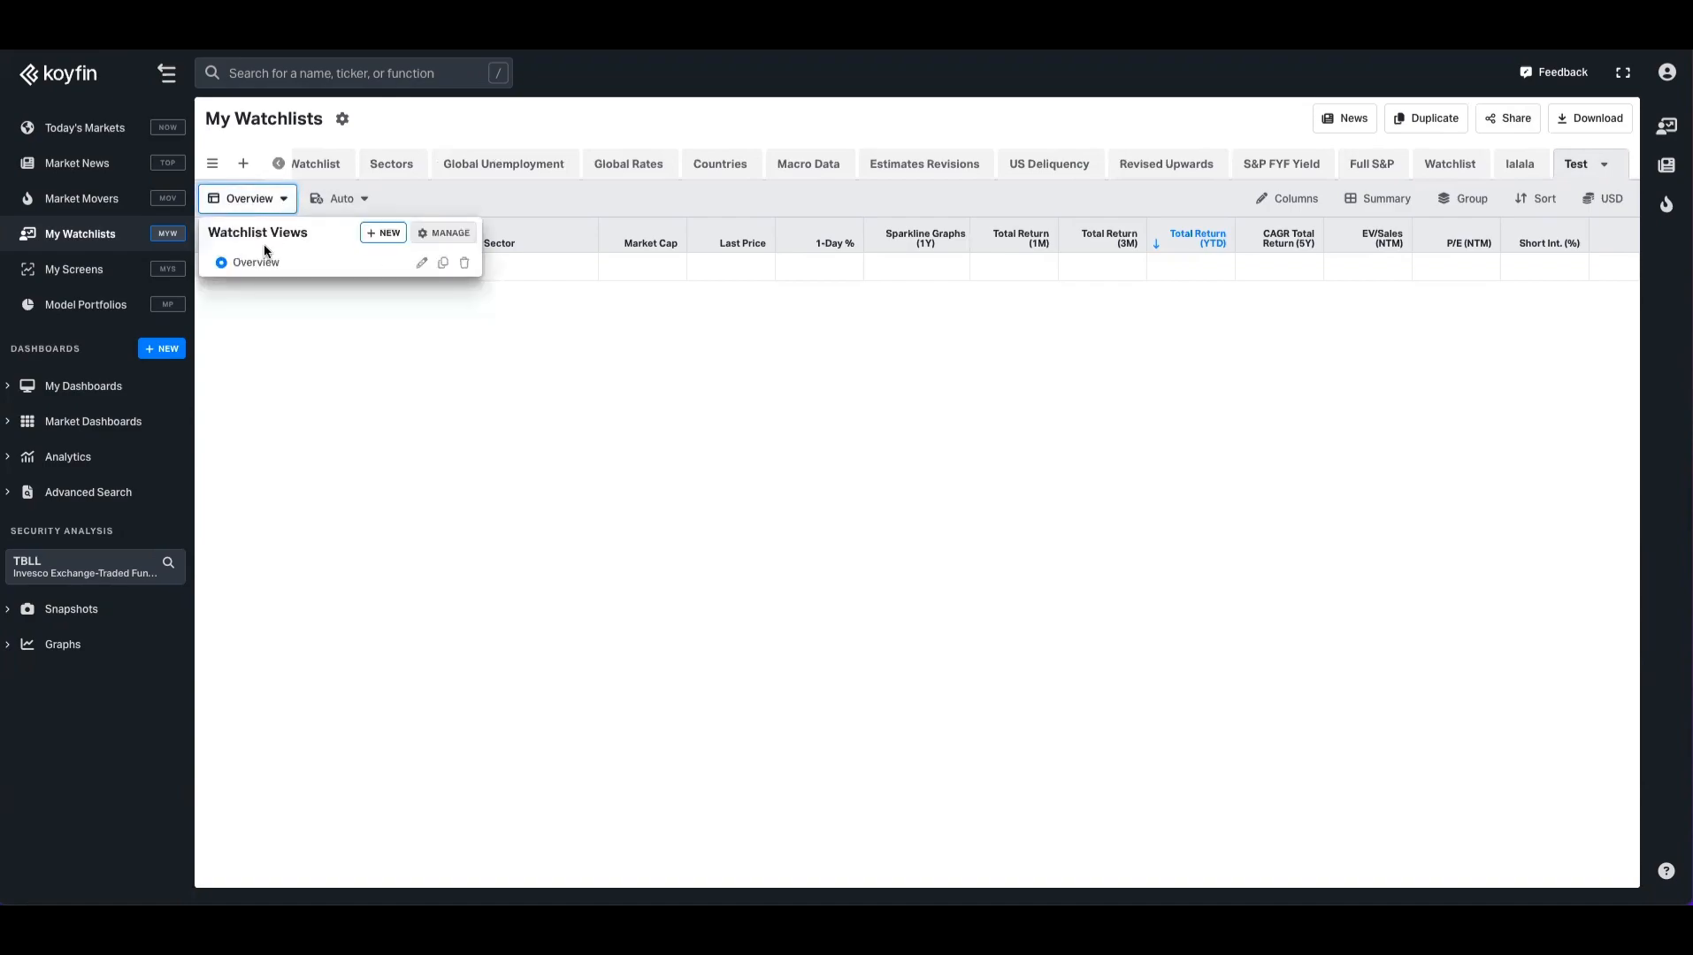
{"action": "left_click", "coordinate": [388, 234]}
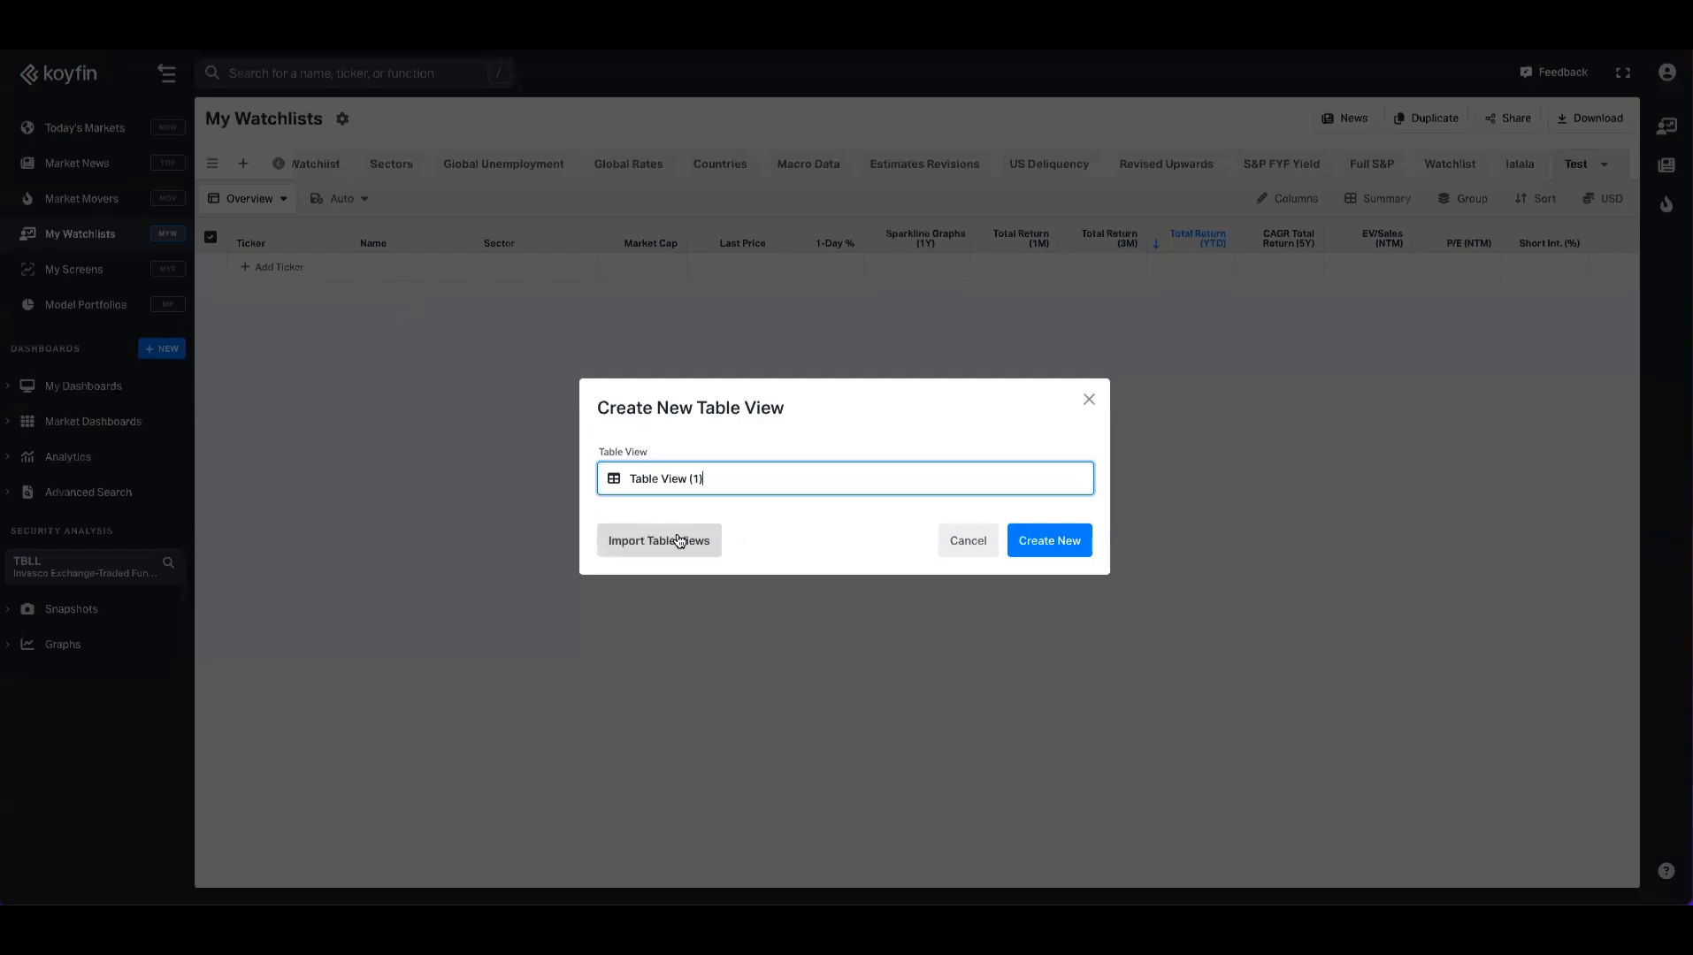
Step: Import the Analyst Ratings & Price Targets view from Occasio Cap into the Test watchlist
{"action": "left_click", "coordinate": [704, 550]}
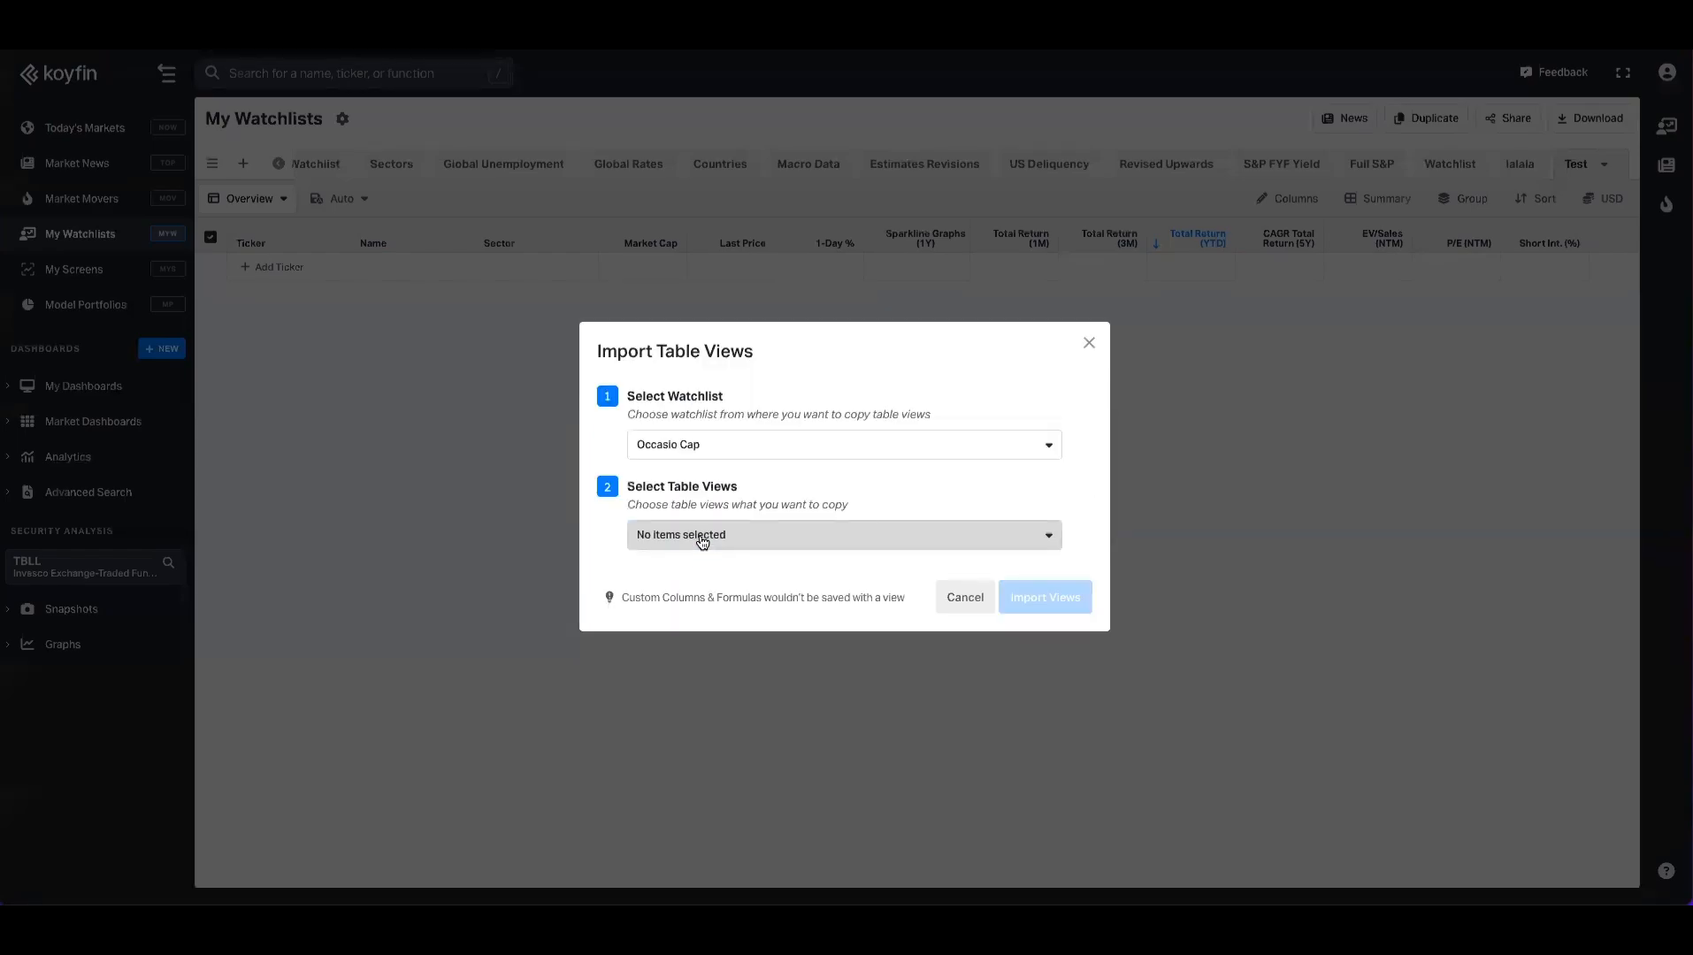
{"action": "left_click", "coordinate": [741, 536]}
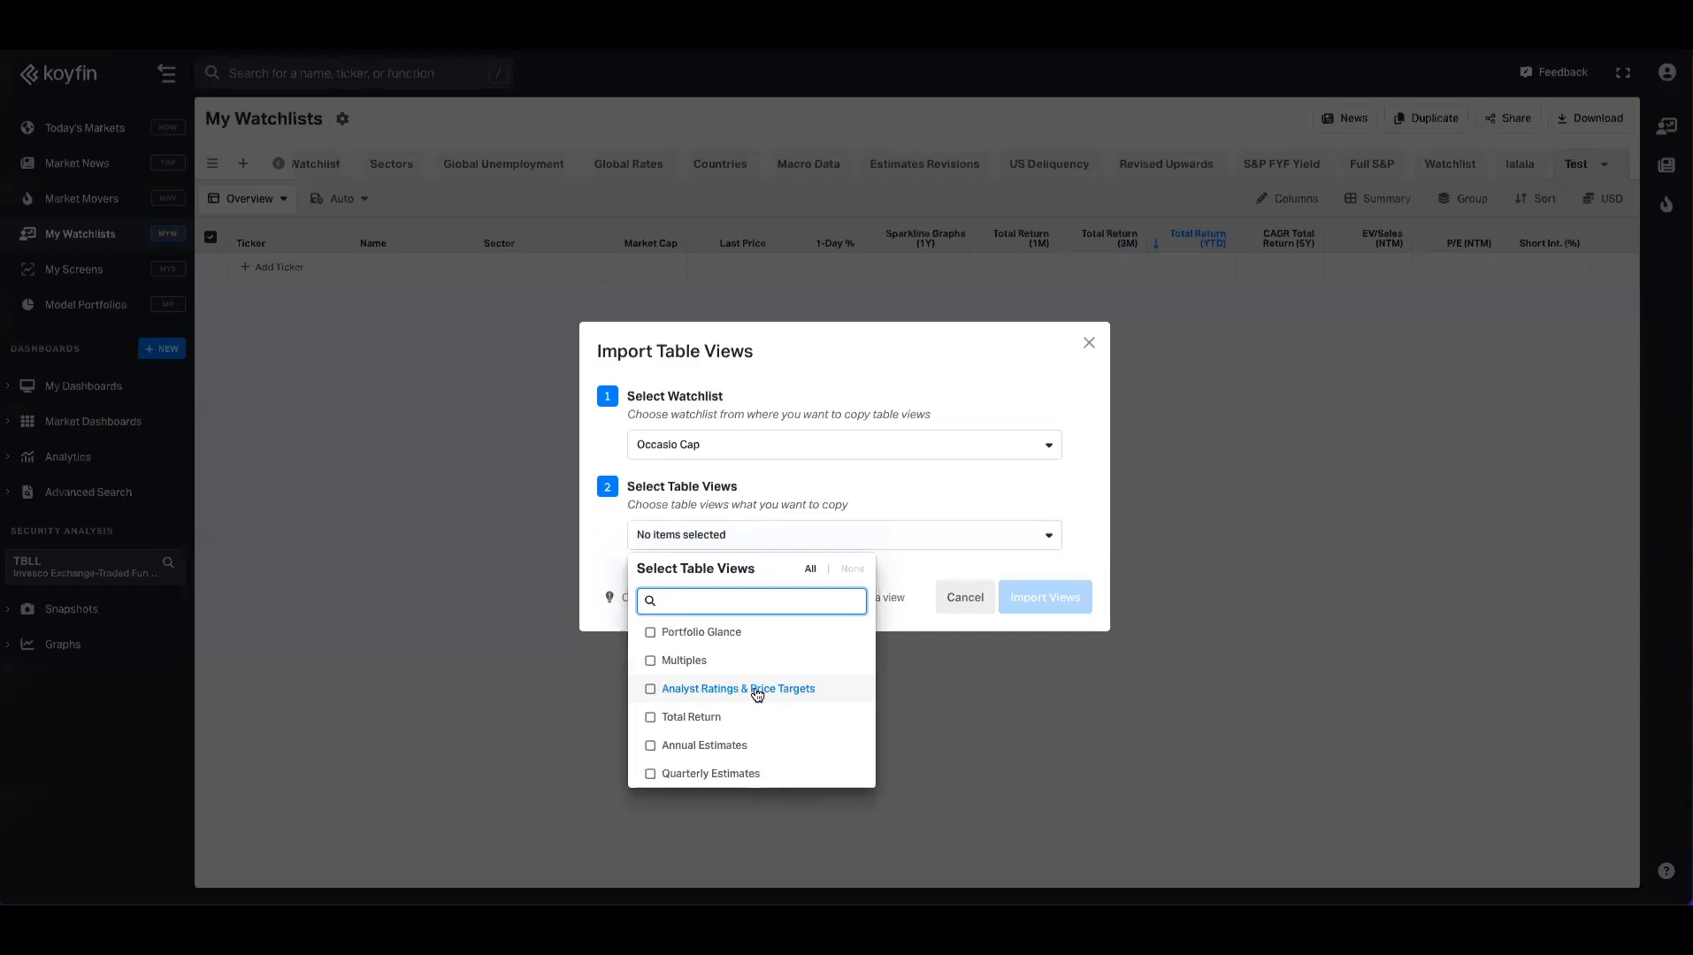
{"action": "left_click", "coordinate": [757, 692]}
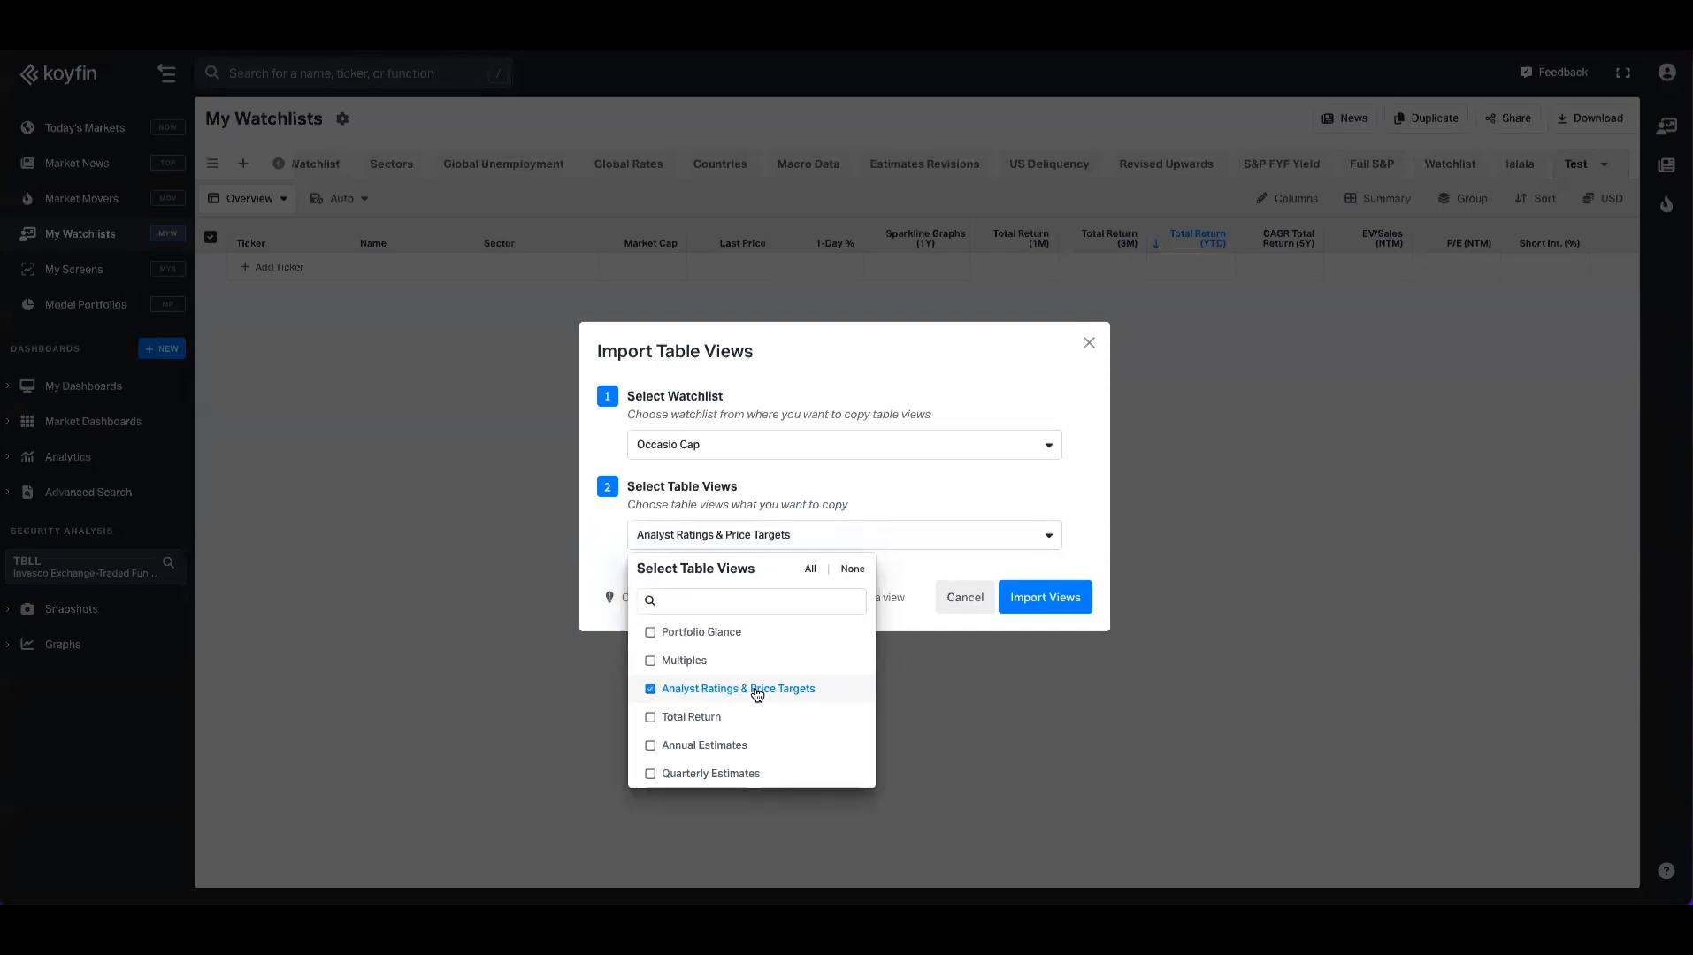
{"action": "left_click", "coordinate": [1053, 617]}
{"action": "left_click", "coordinate": [1042, 611]}
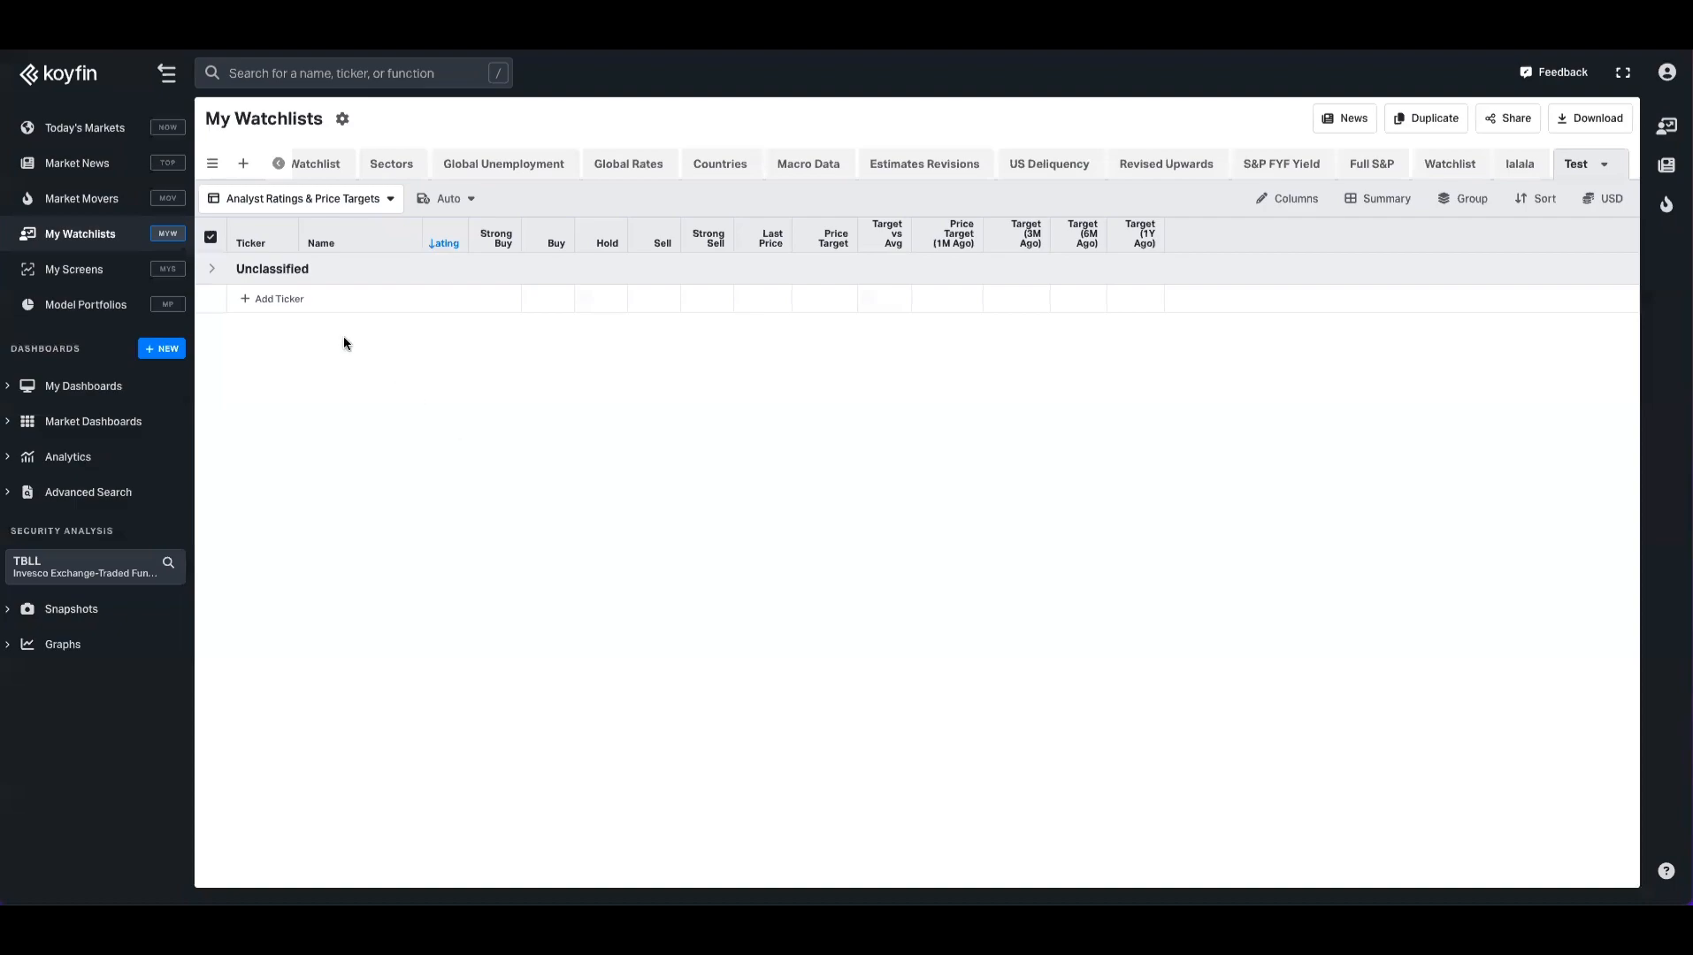
Step: Add Starbucks (NASDAQGS: SBUX) to the Test watchlist
{"action": "left_click", "coordinate": [297, 310]}
{"action": "type", "text": "sbux"}
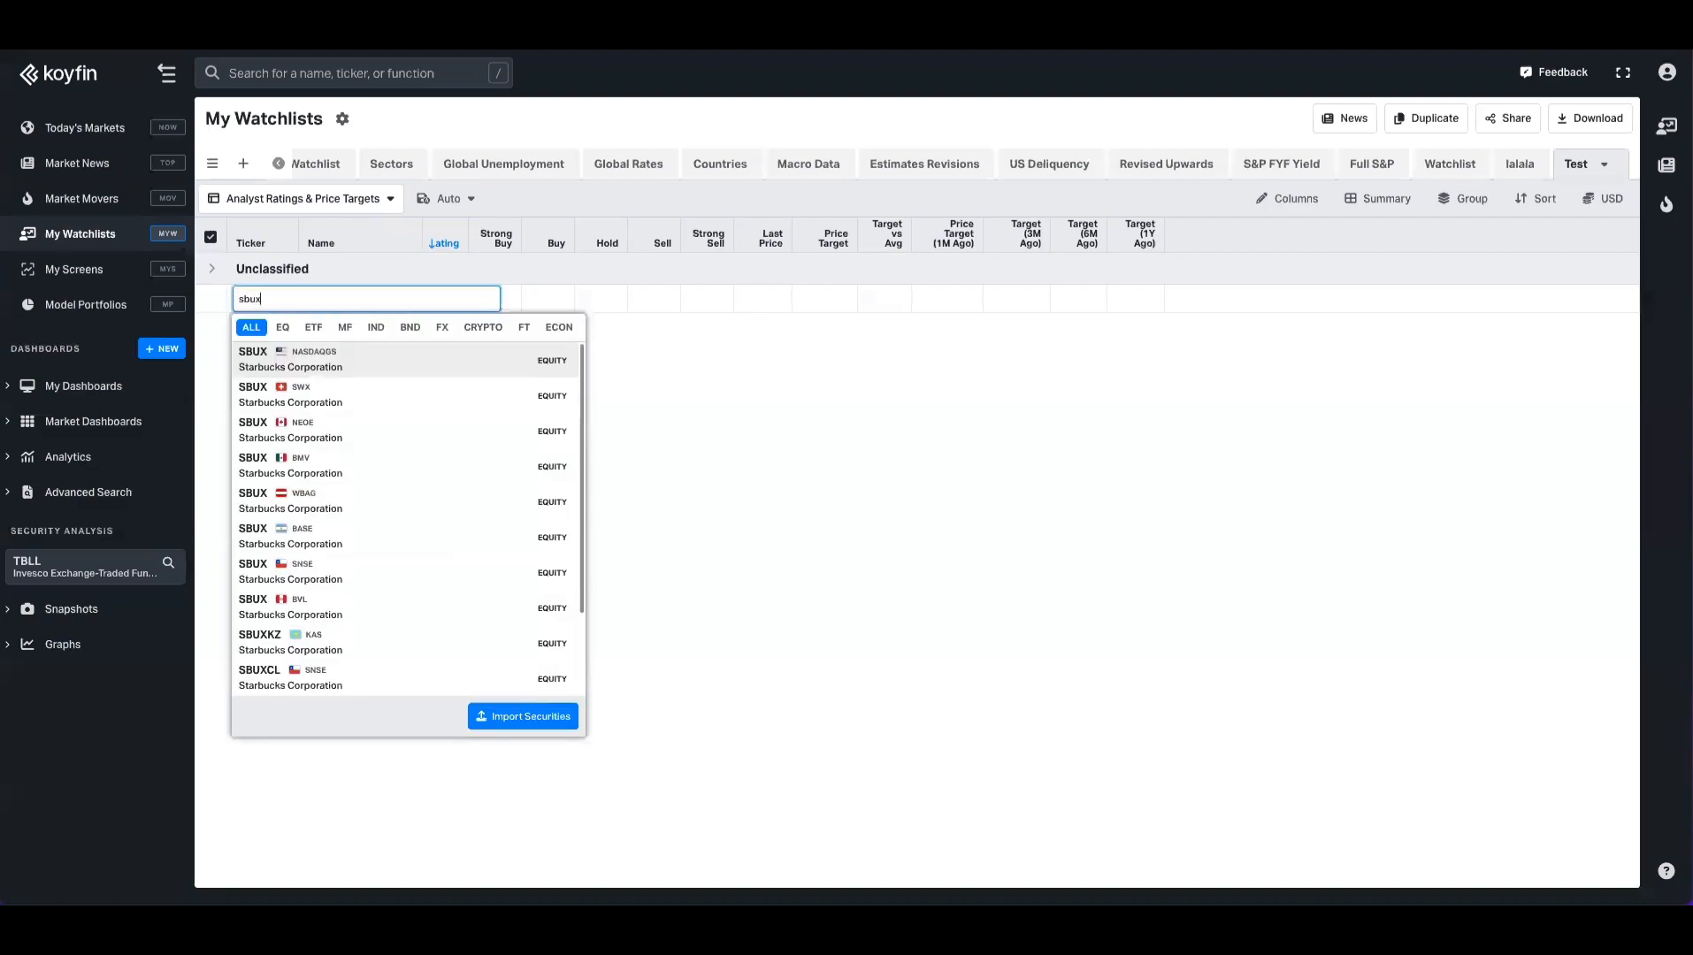
{"action": "left_click", "coordinate": [333, 364]}
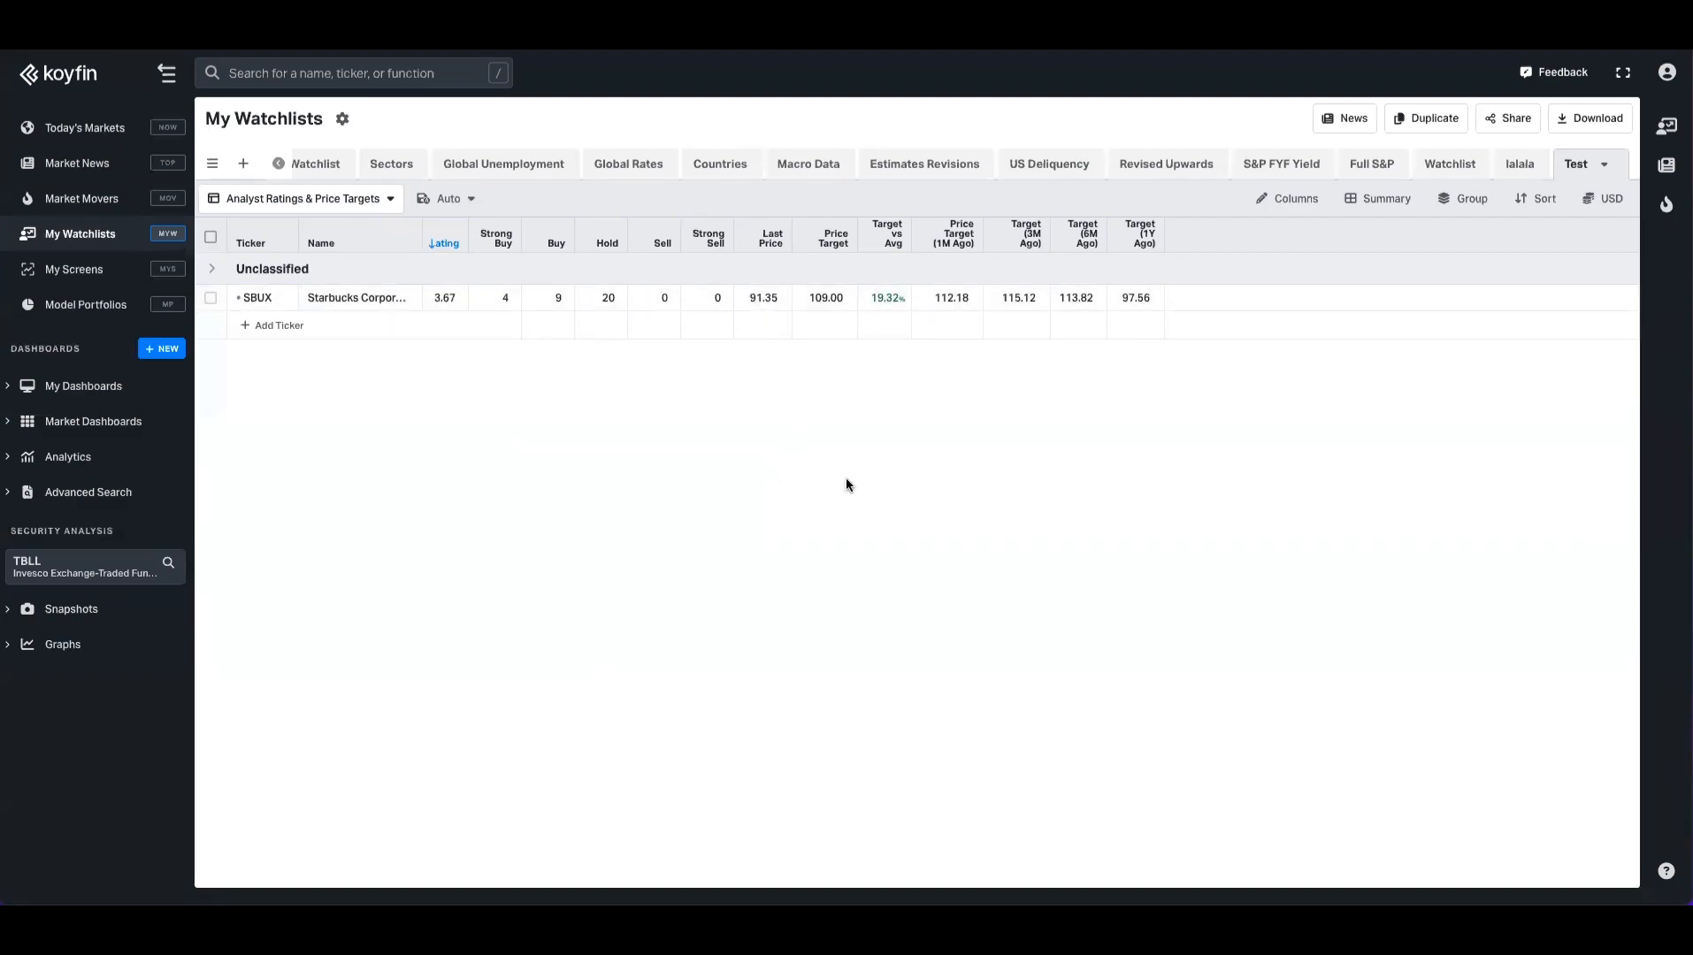
Step: Check the Test watchlist's available views, then return to the Occasio Cap watchlist
{"action": "left_click", "coordinate": [372, 198]}
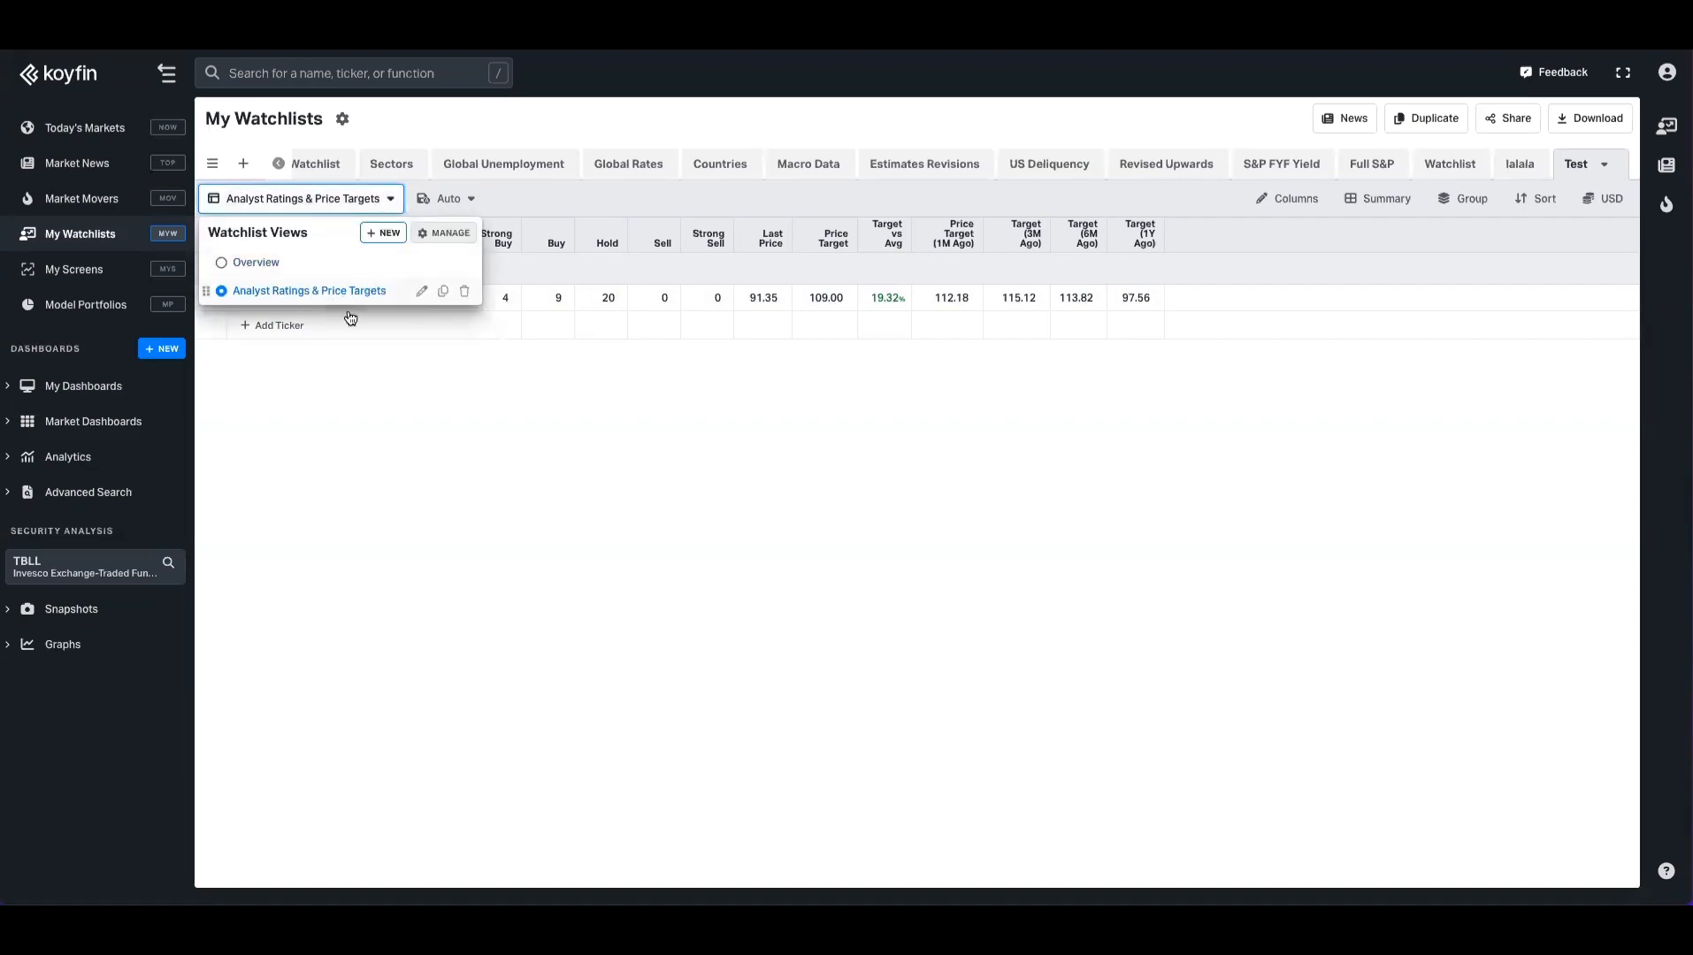
{"action": "left_click", "coordinate": [468, 404]}
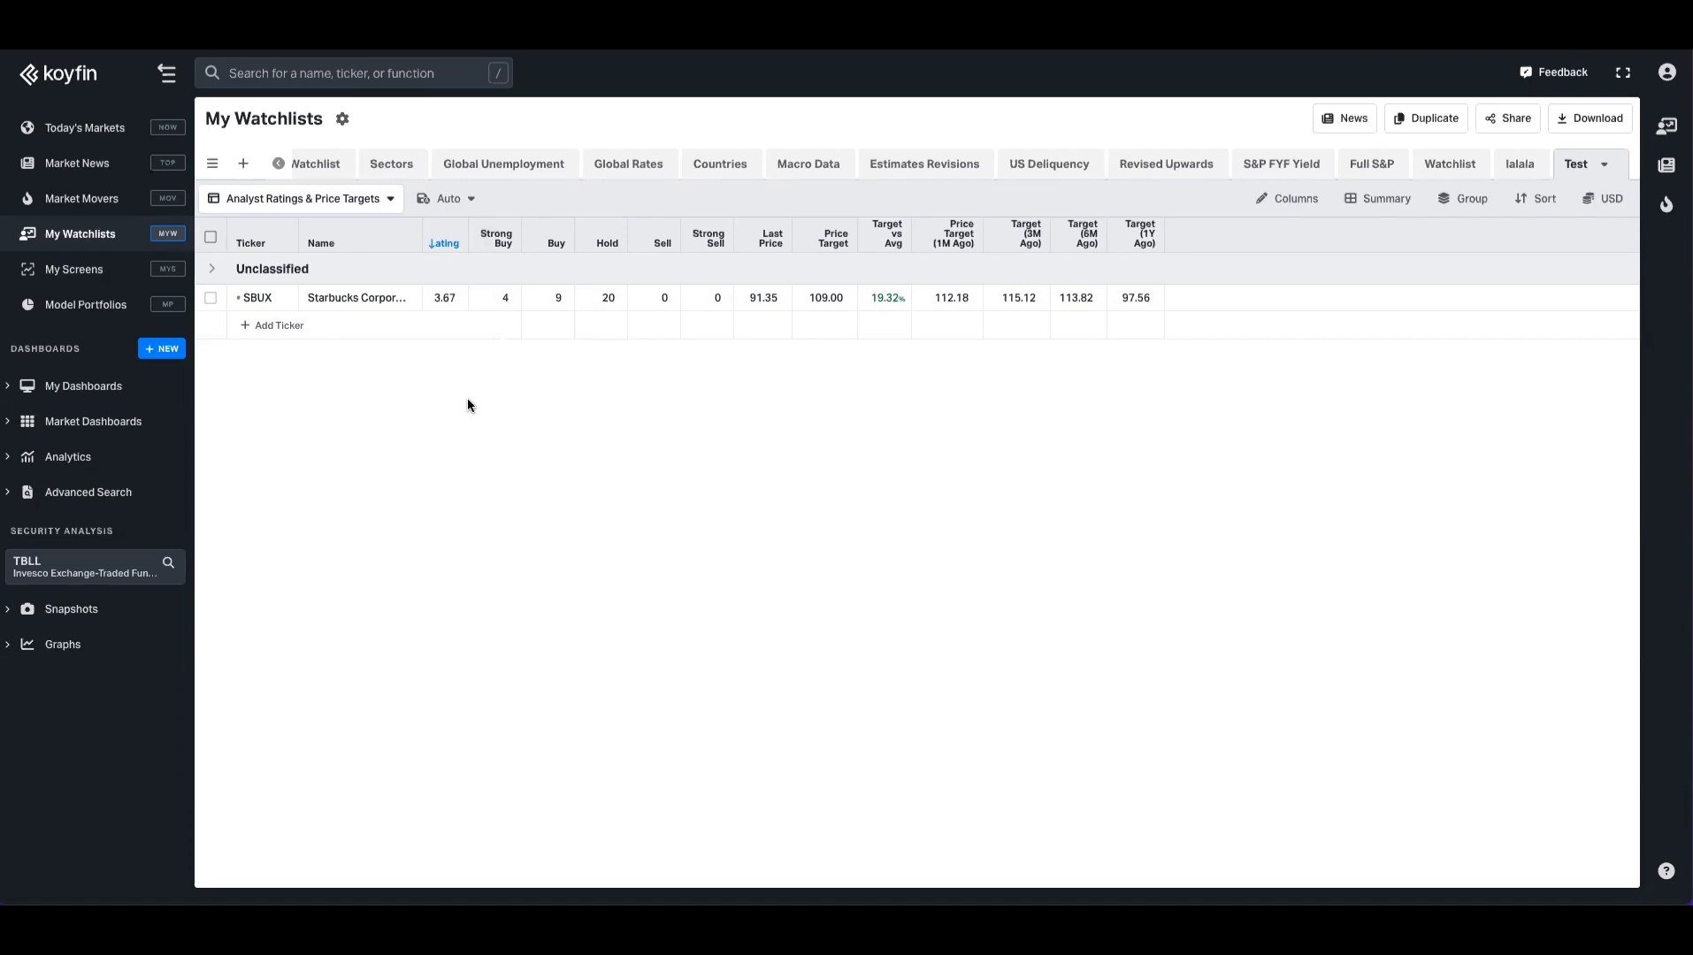
{"action": "left_click", "coordinate": [80, 231]}
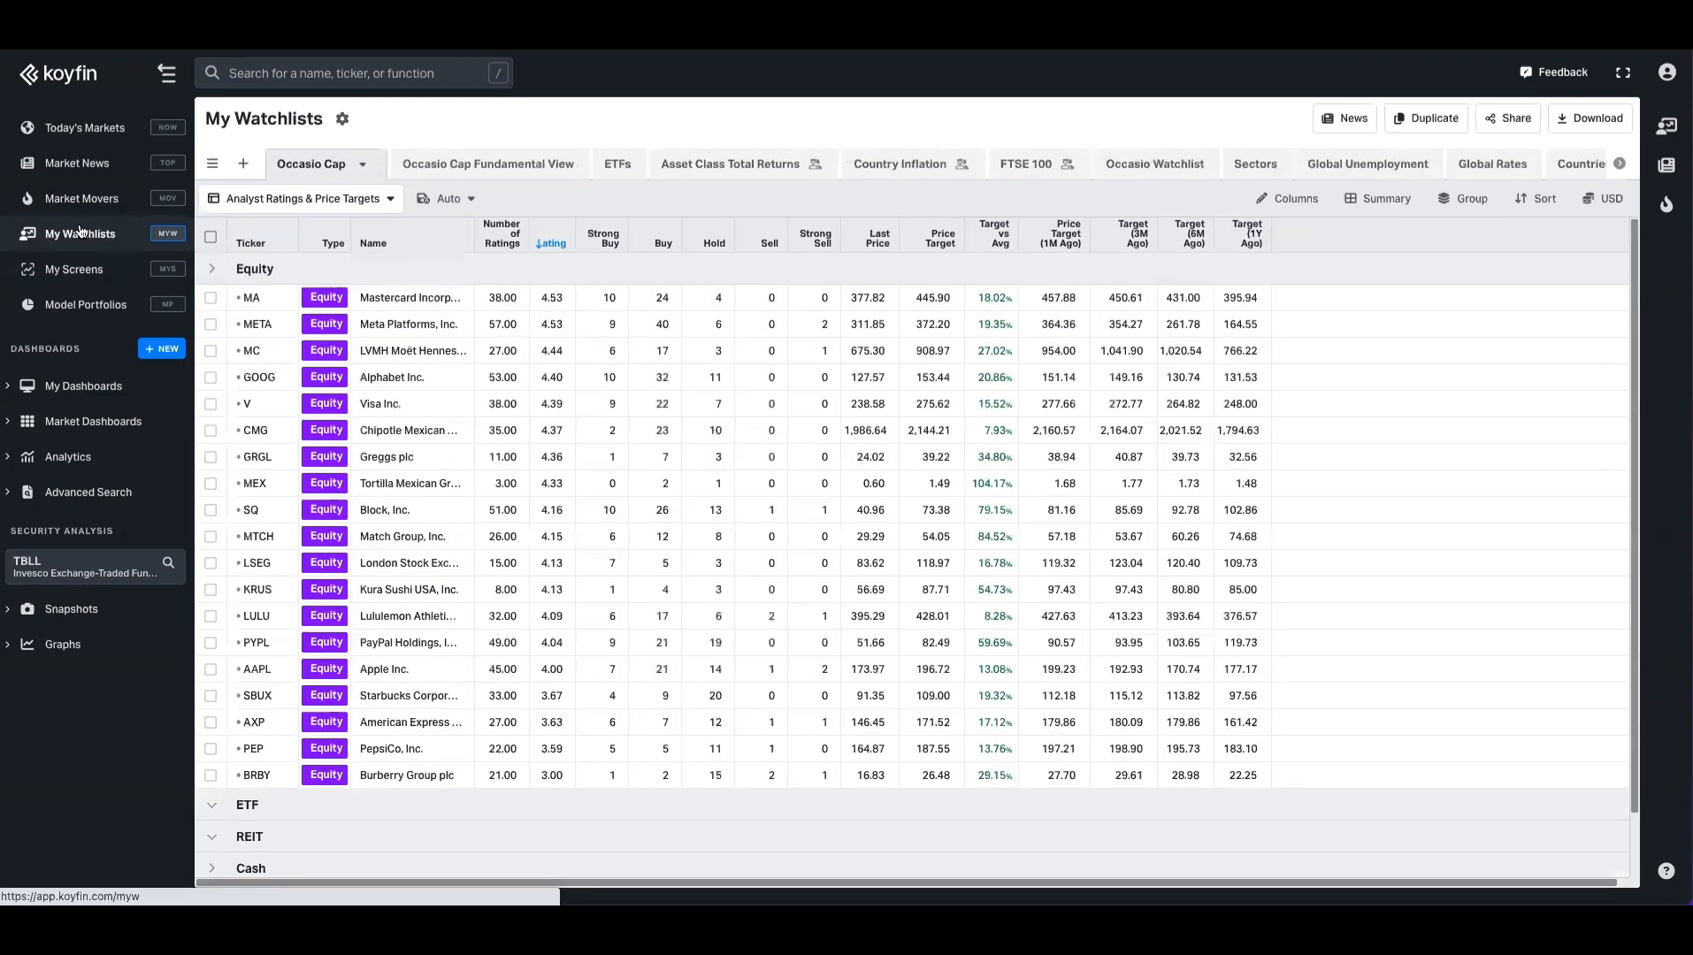
Step: Go to My Screens to show the Dividend screen, topped by PEP at 51
{"action": "left_click", "coordinate": [75, 268]}
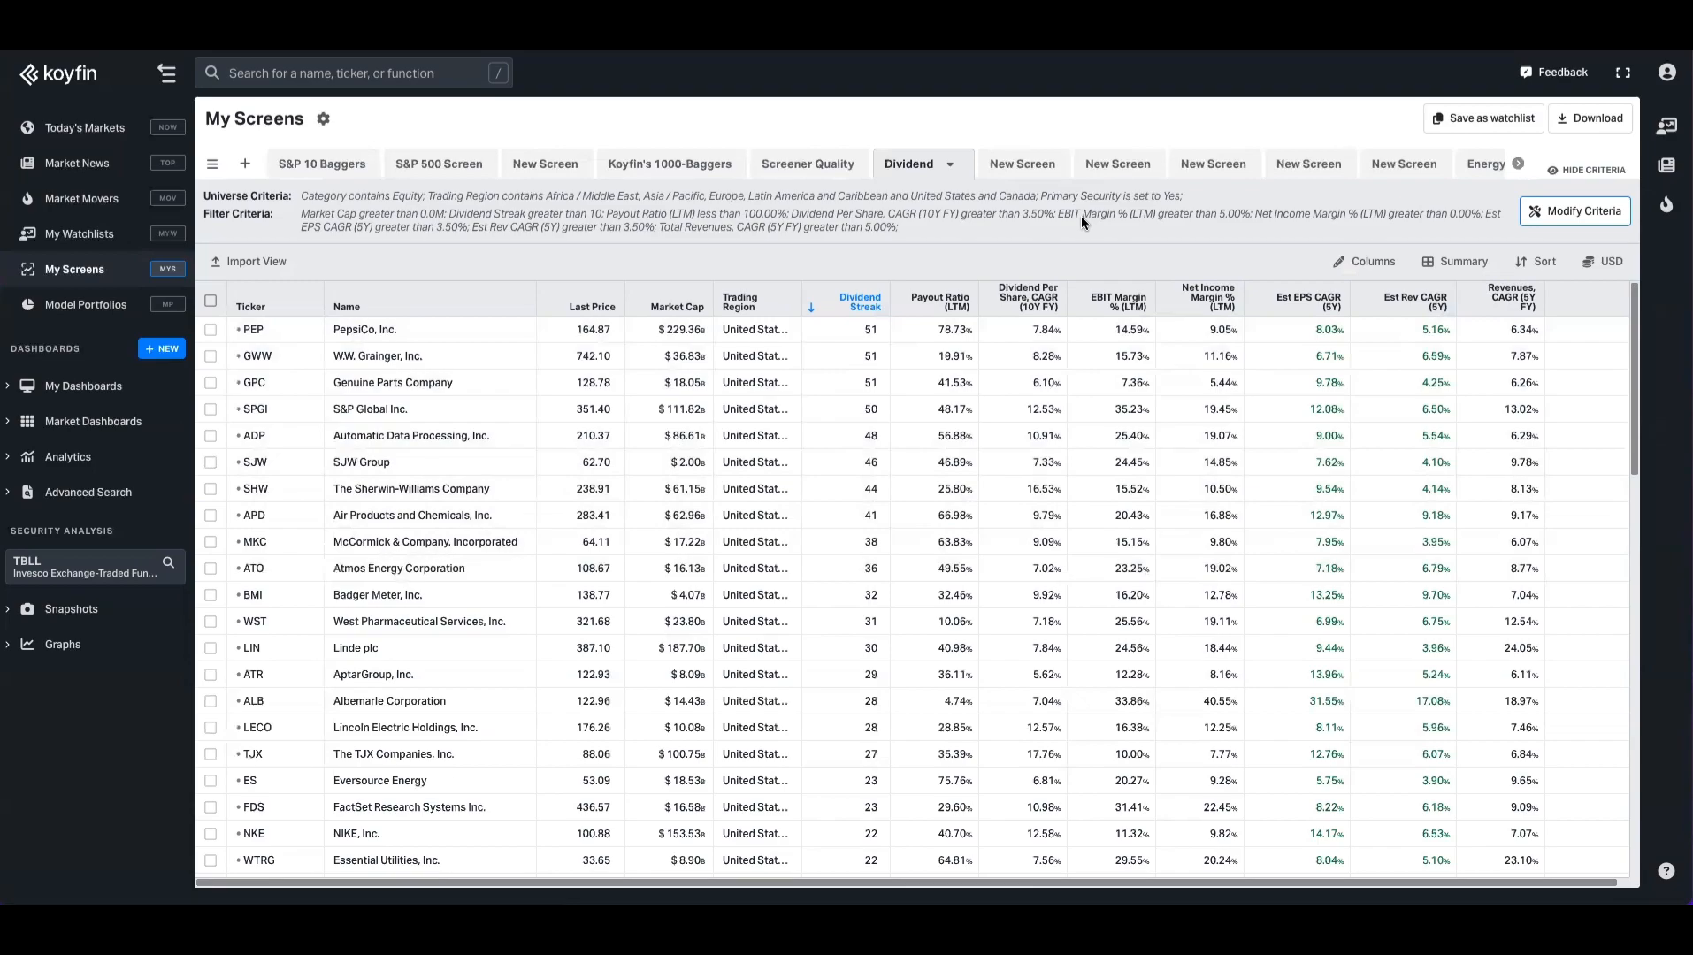
{"action": "left_click", "coordinate": [1575, 210]}
{"action": "scroll", "coordinate": [779, 582], "scroll_direction": "down", "scroll_amount": 5}
{"action": "scroll", "coordinate": [973, 398], "scroll_direction": "up", "scroll_amount": 5}
{"action": "left_click", "coordinate": [1168, 219]}
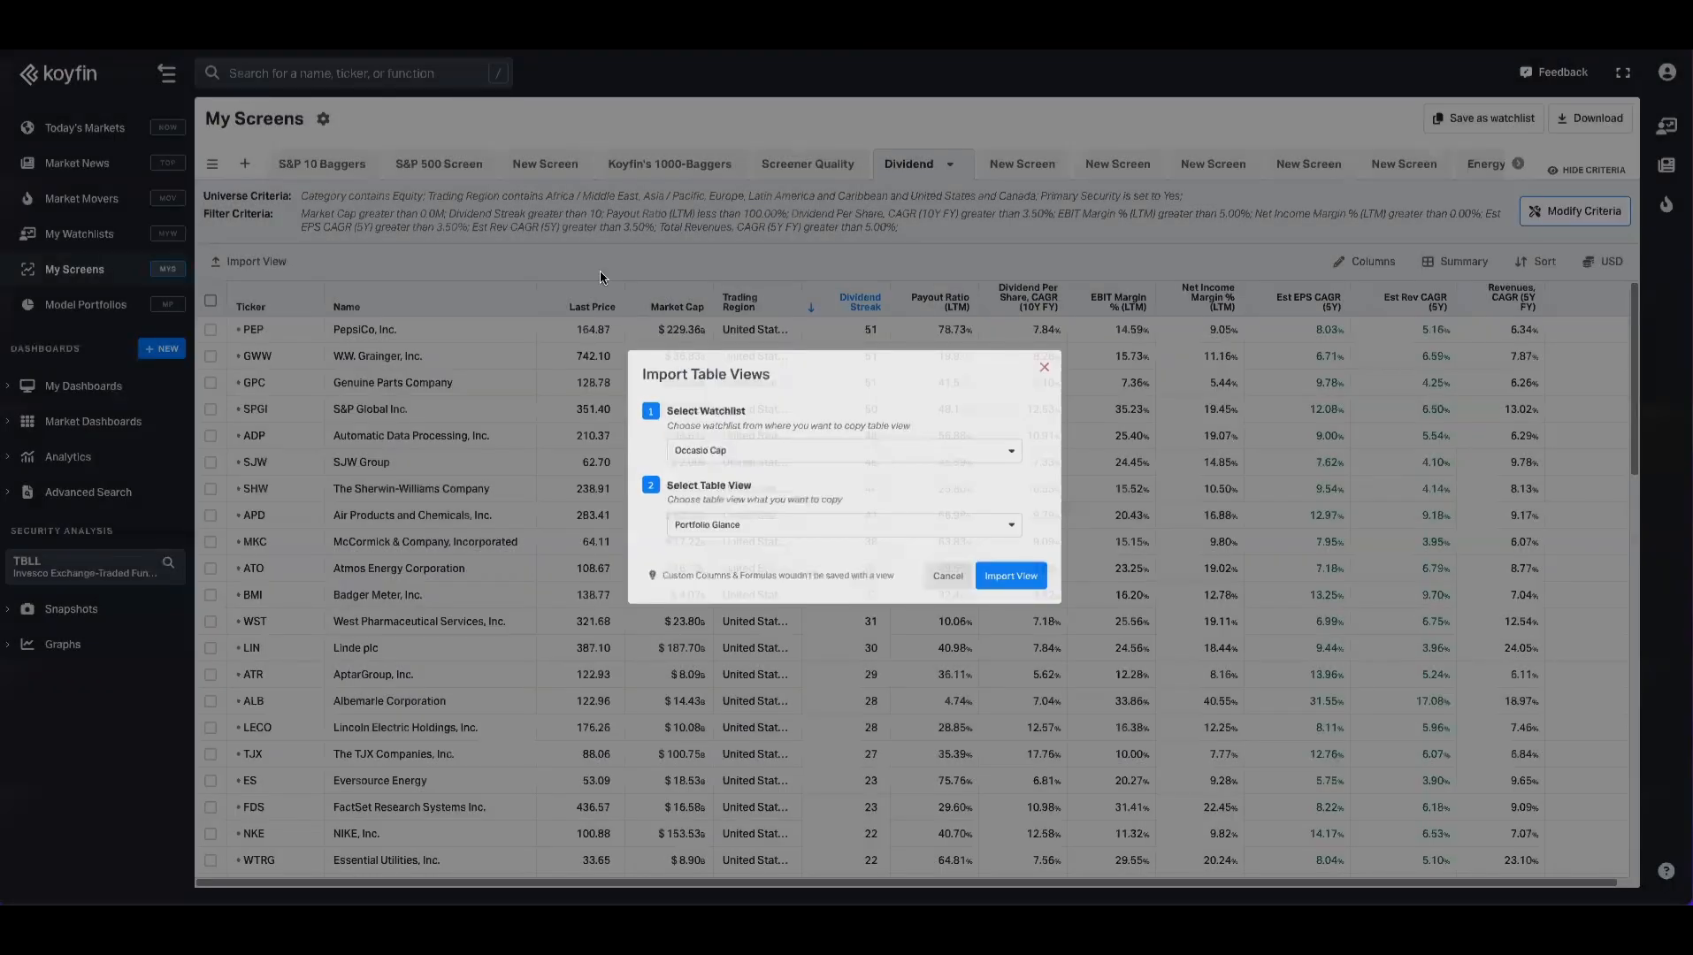
{"action": "left_click", "coordinate": [599, 272]}
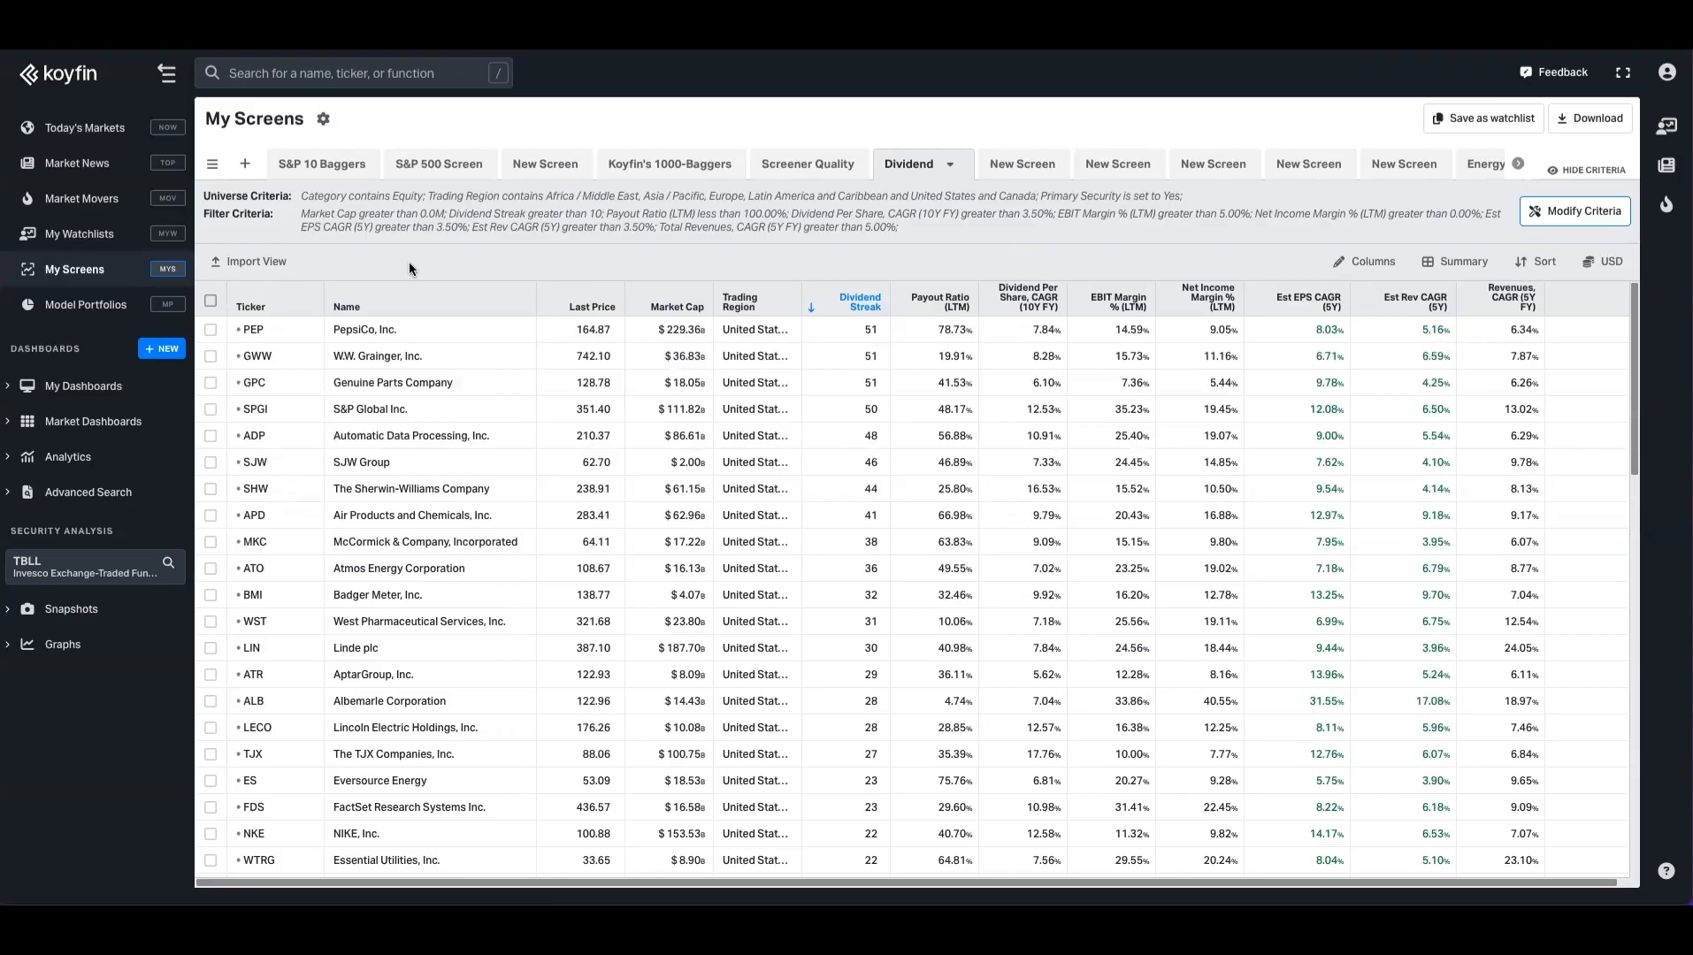
Step: Import Occasio Cap's Analyst Ratings & Price Targets view into the Dividend screen
{"action": "left_click", "coordinate": [248, 262]}
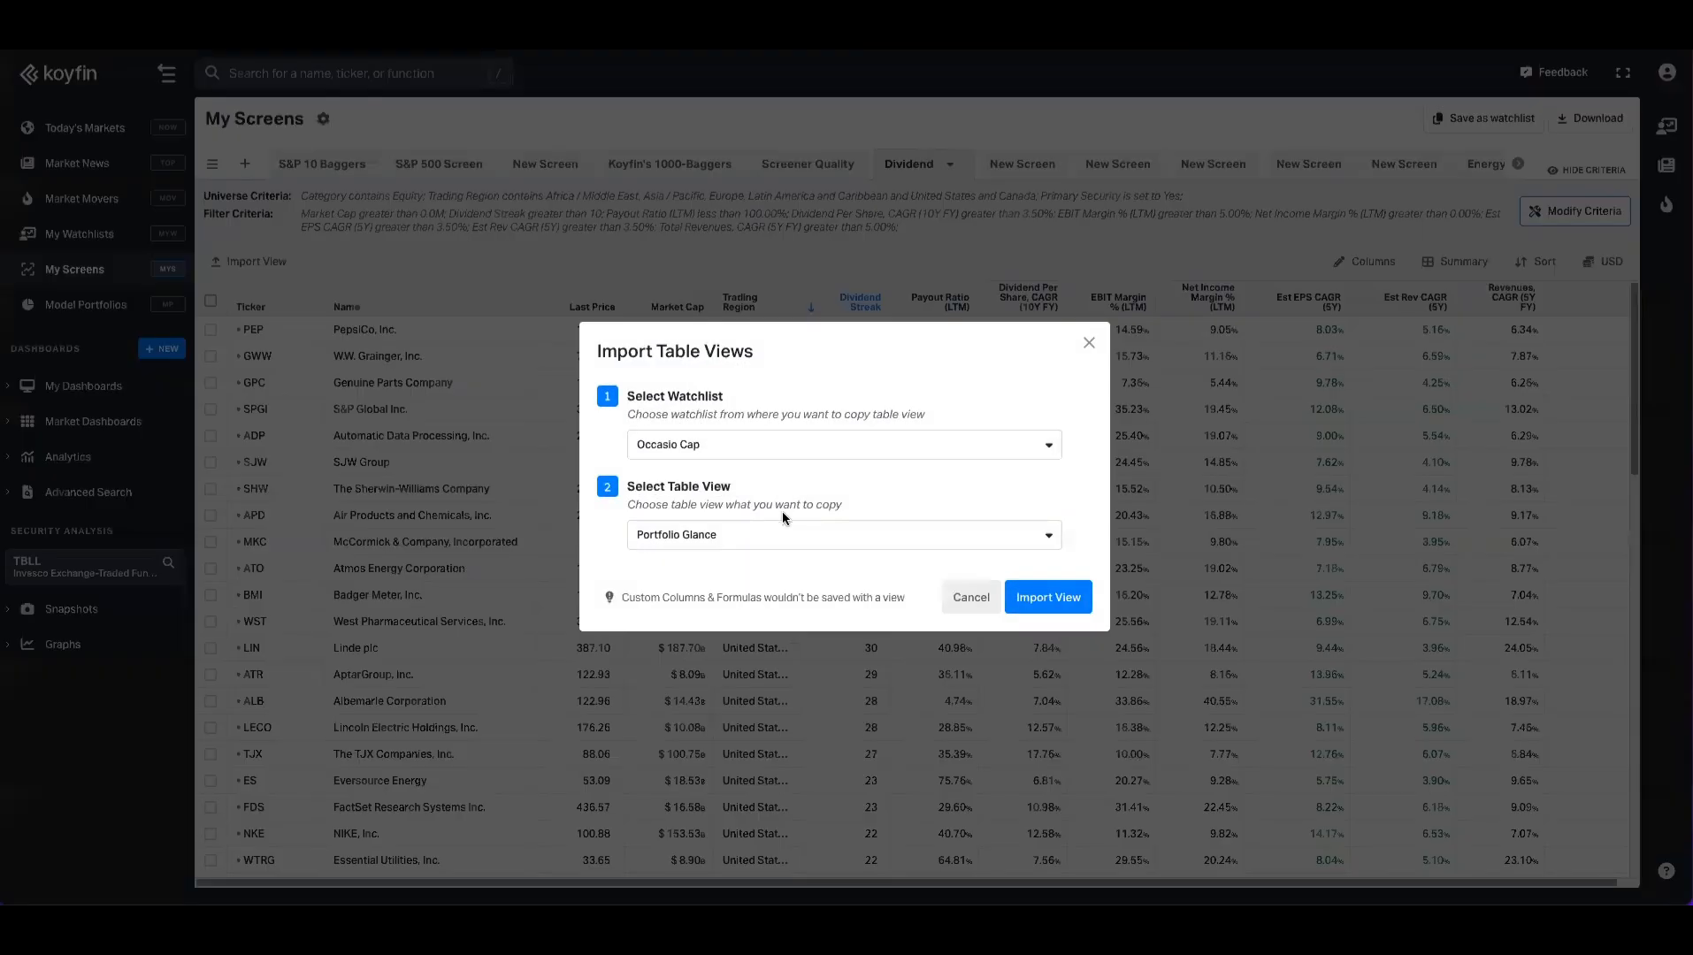
{"action": "left_click", "coordinate": [779, 533]}
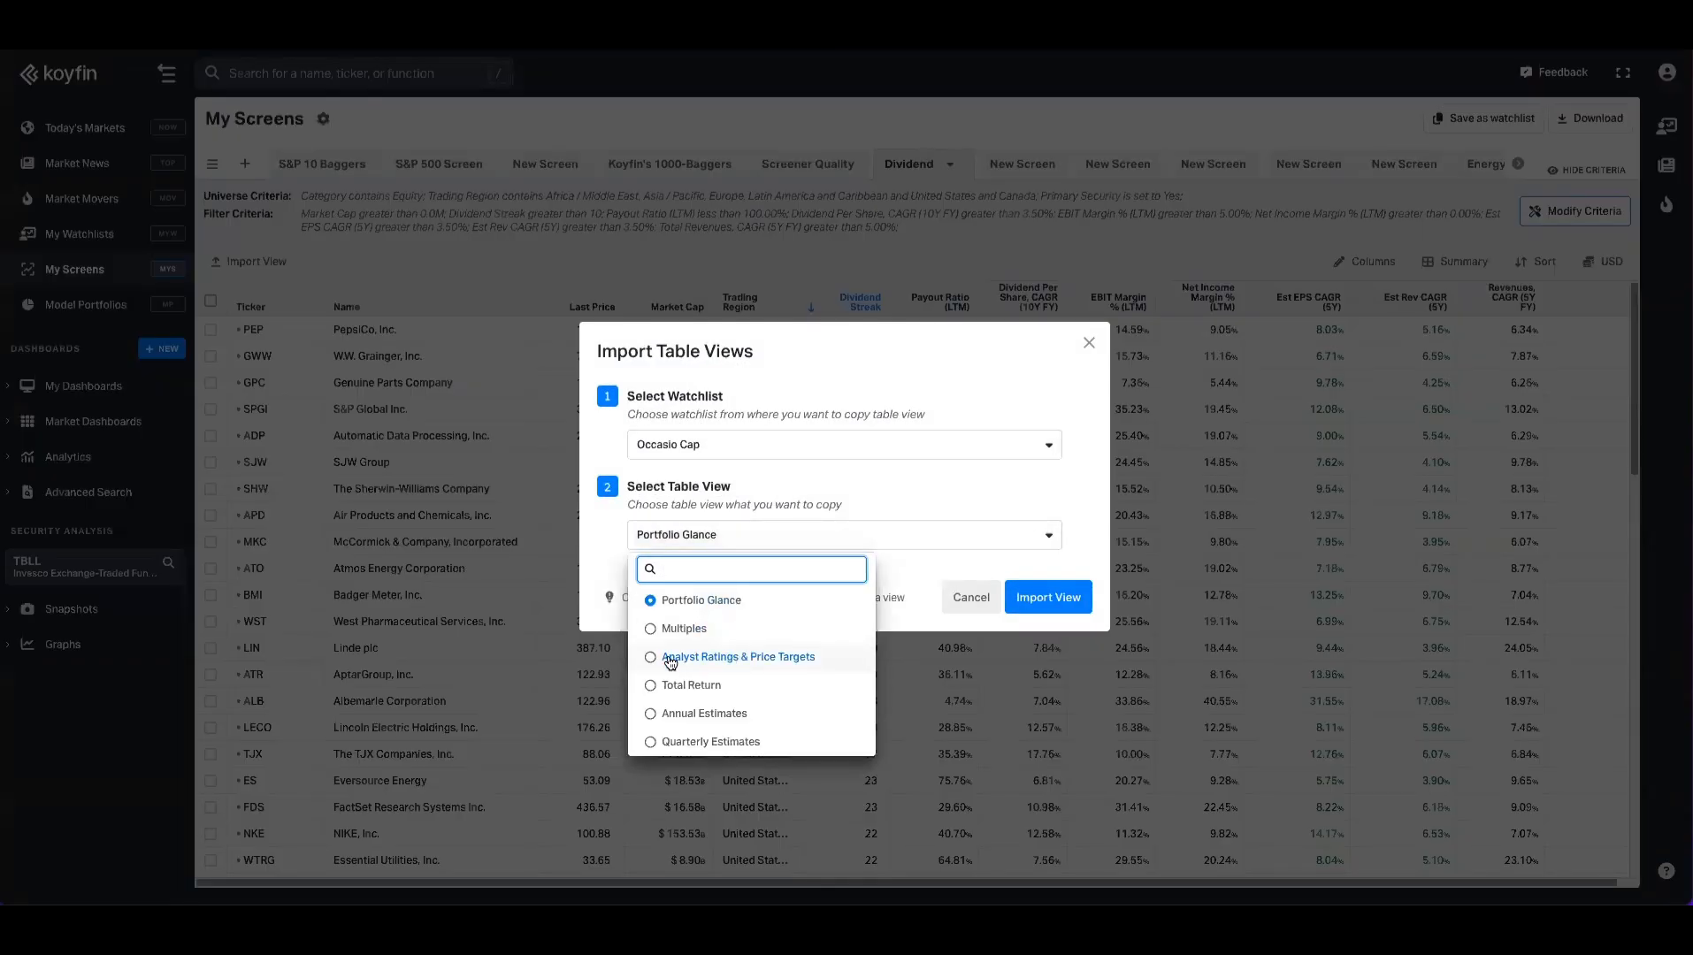
{"action": "left_click", "coordinate": [723, 662]}
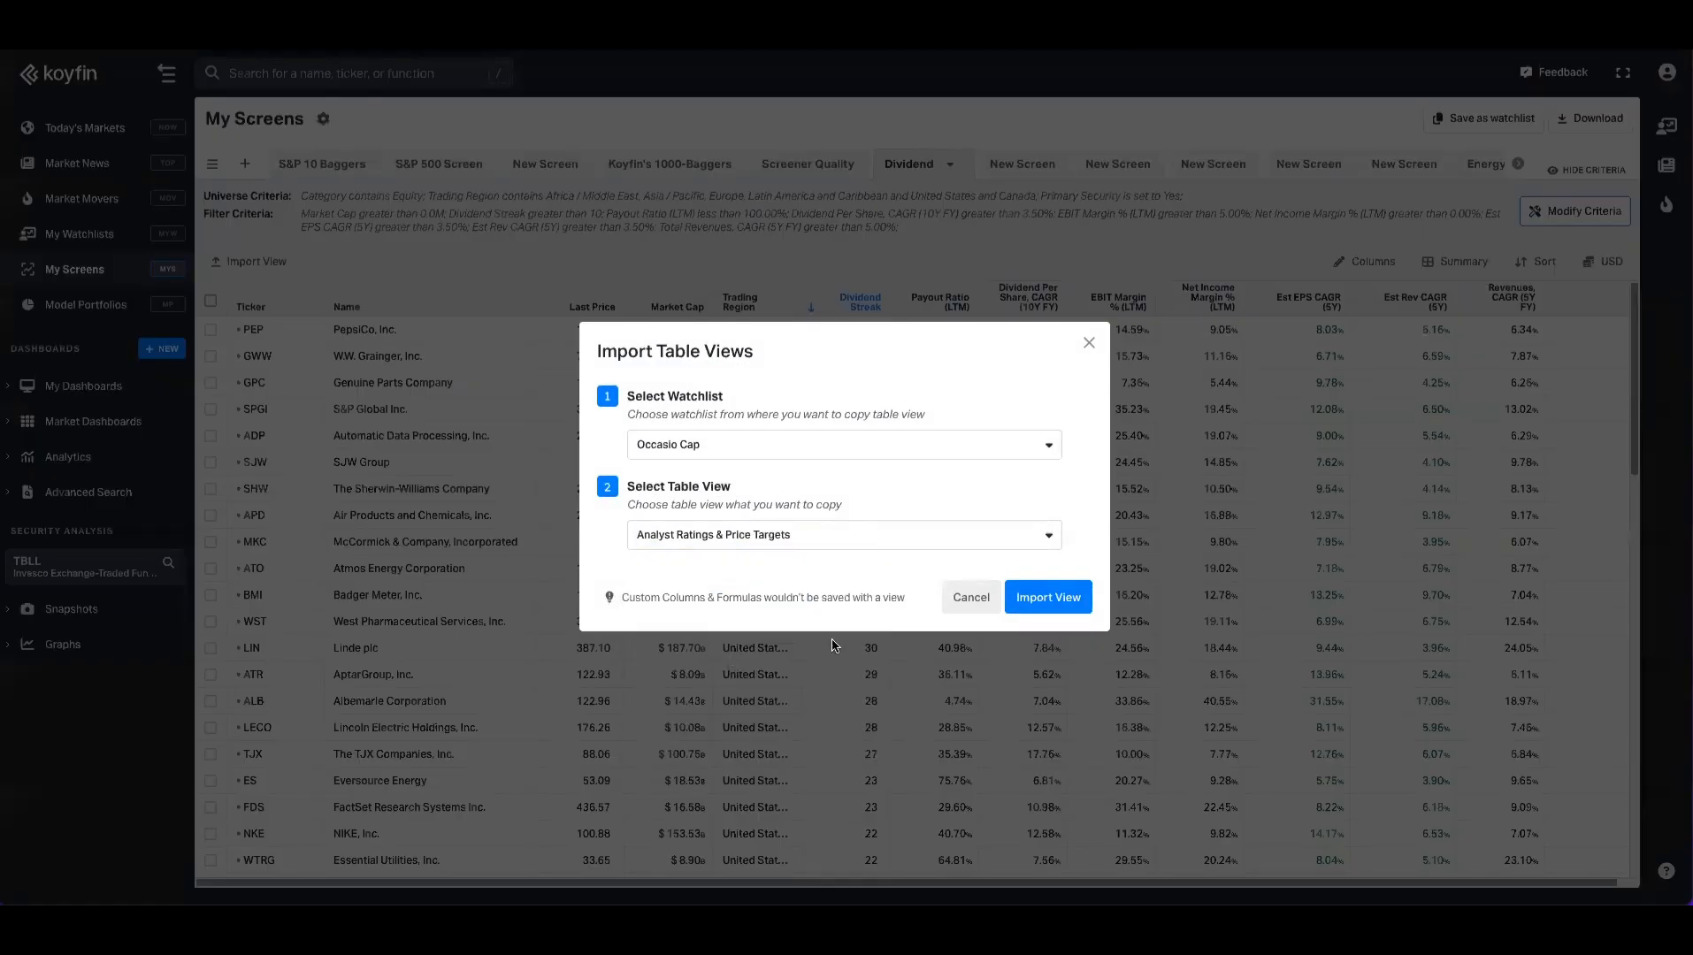
{"action": "left_click", "coordinate": [1036, 598]}
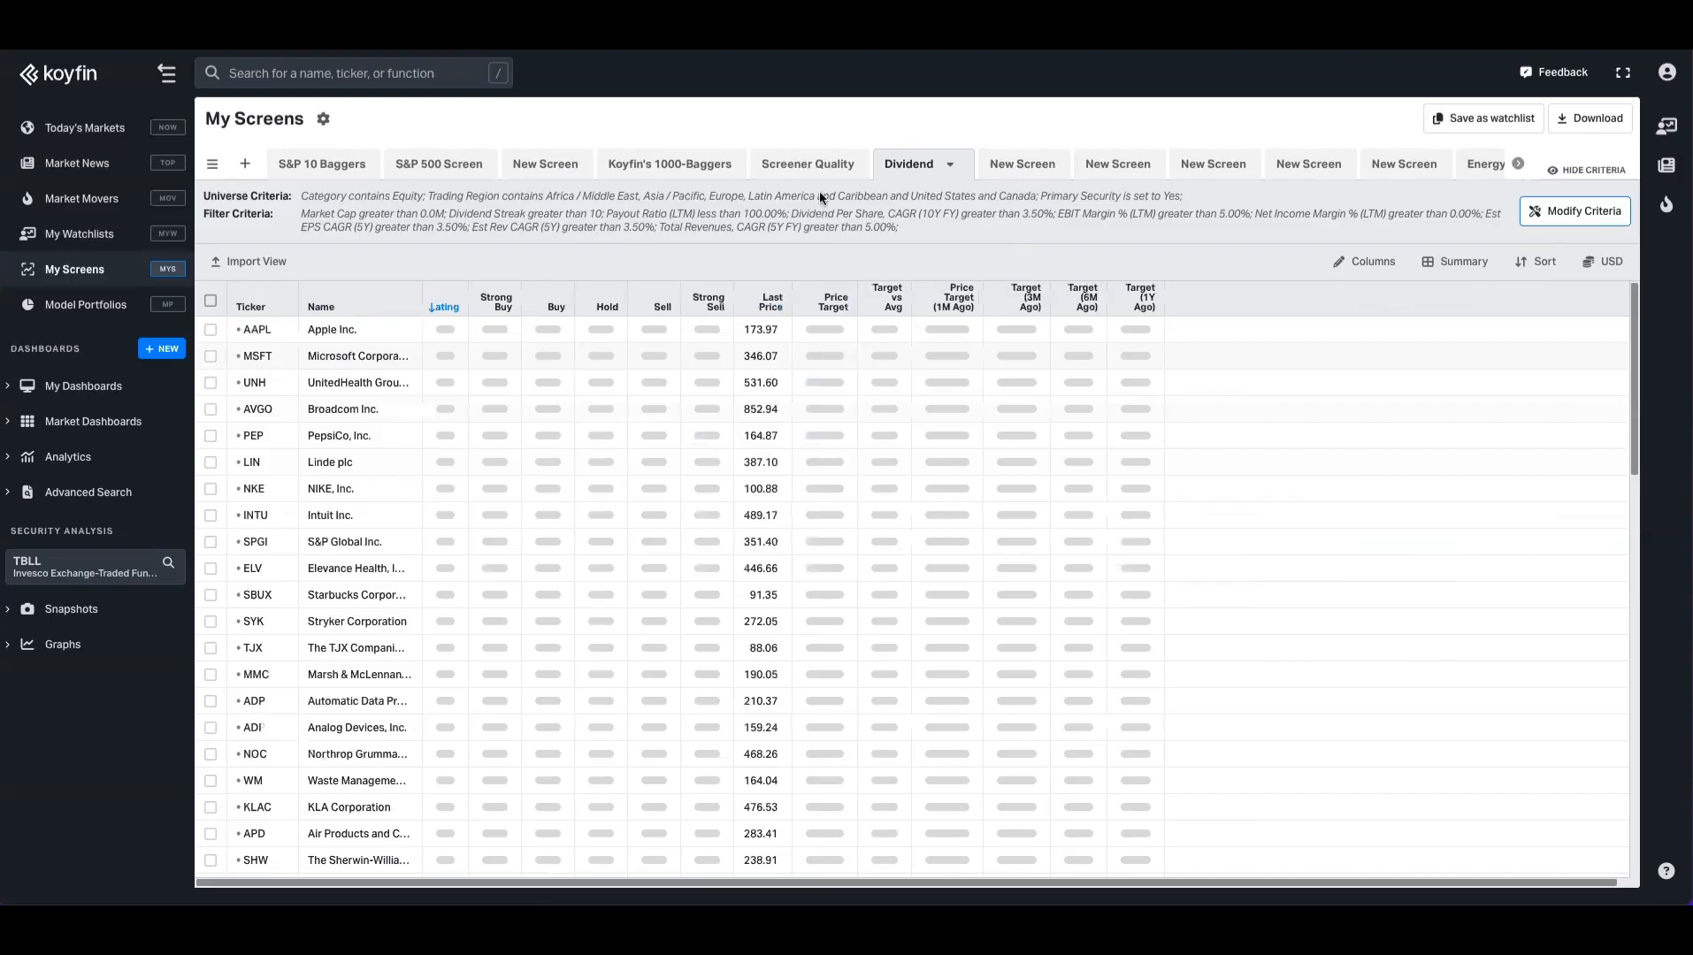
Step: Review the Dividend screen's imported columns, then return to My Watchlists
{"action": "scroll", "coordinate": [689, 568], "scroll_direction": "down", "scroll_amount": 10}
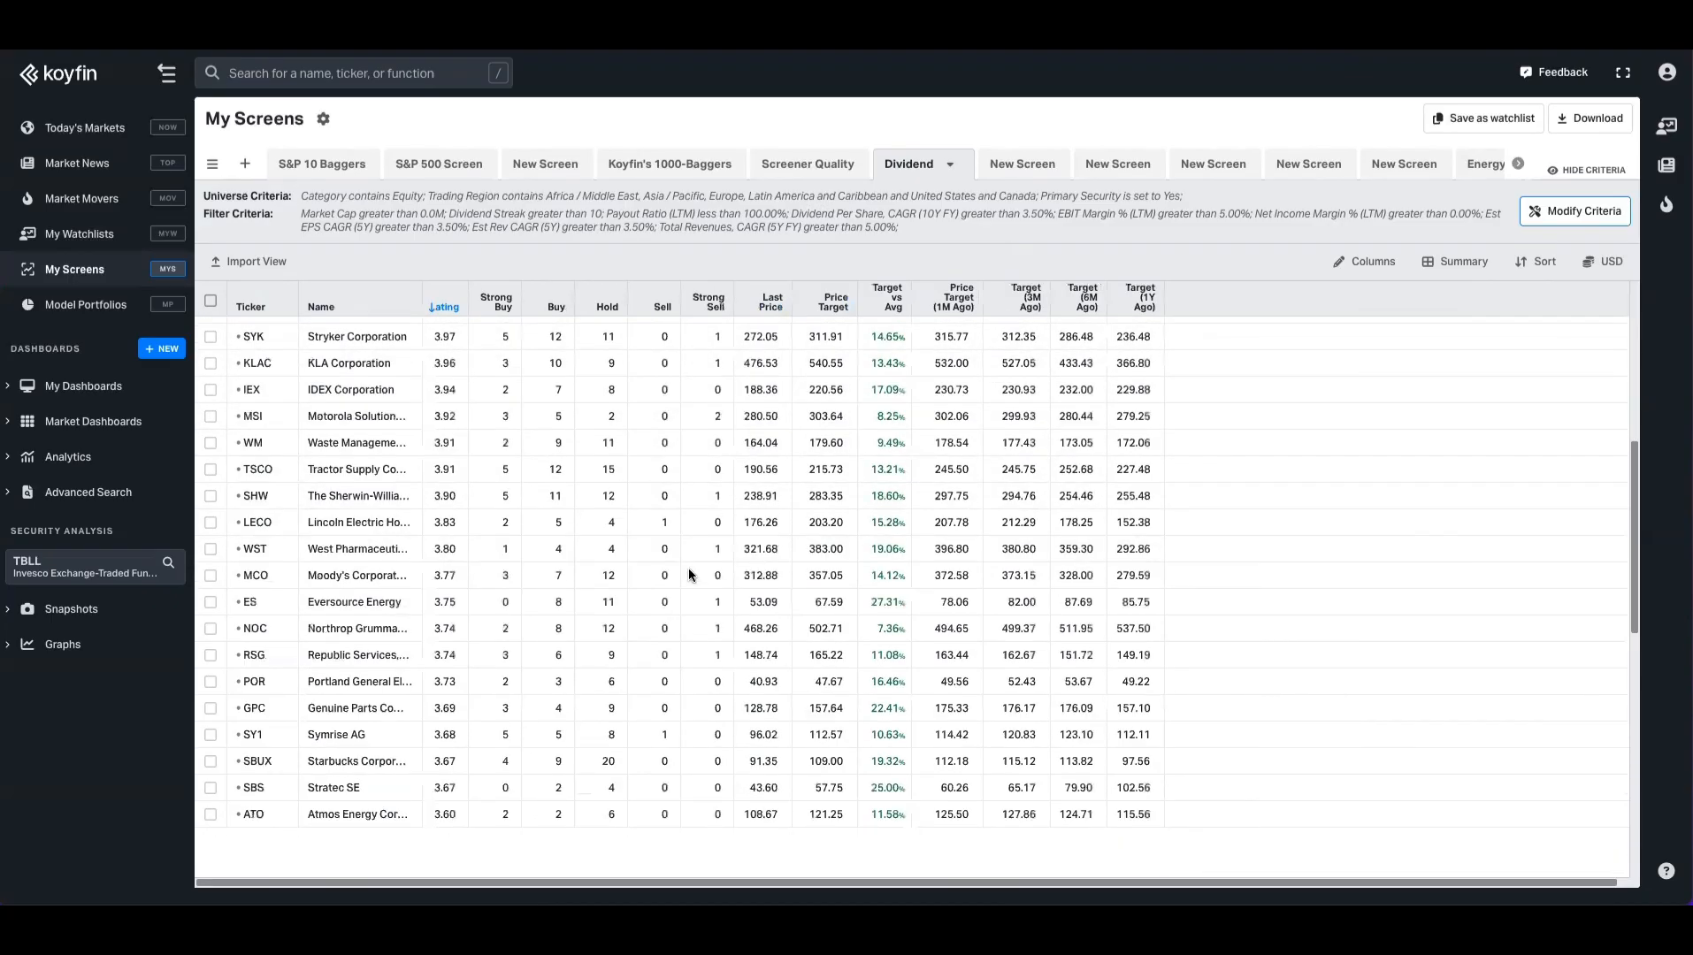
{"action": "scroll", "coordinate": [688, 573], "scroll_direction": "up", "scroll_amount": 10}
{"action": "left_click", "coordinate": [85, 236]}
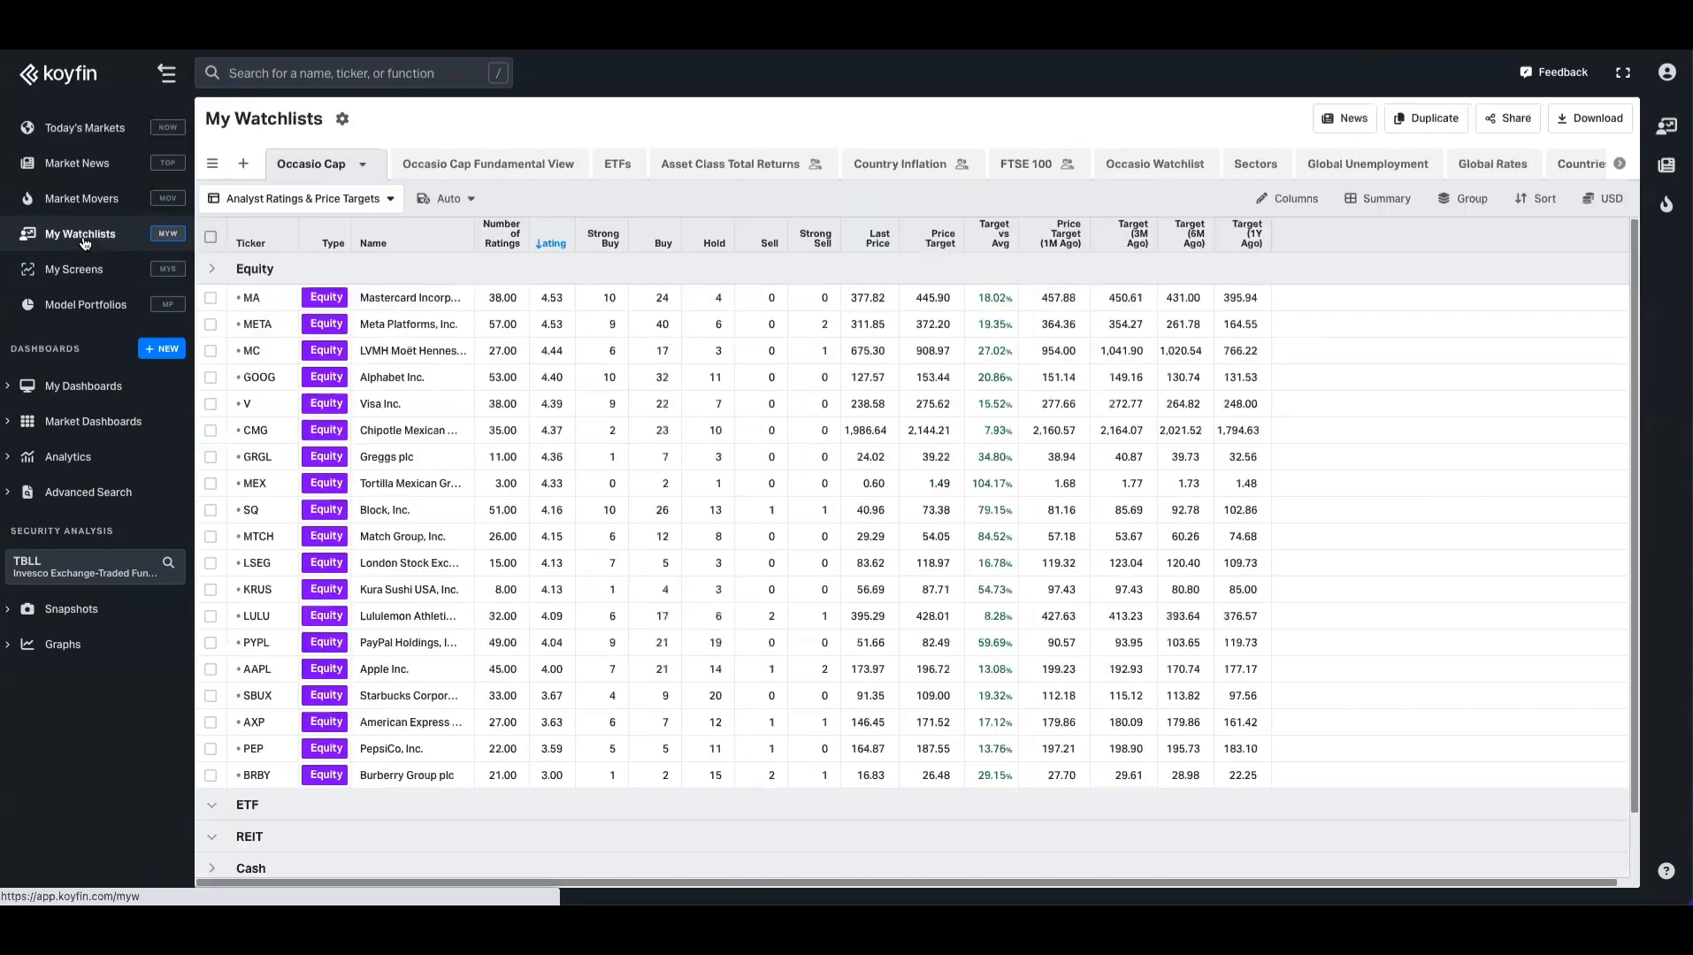